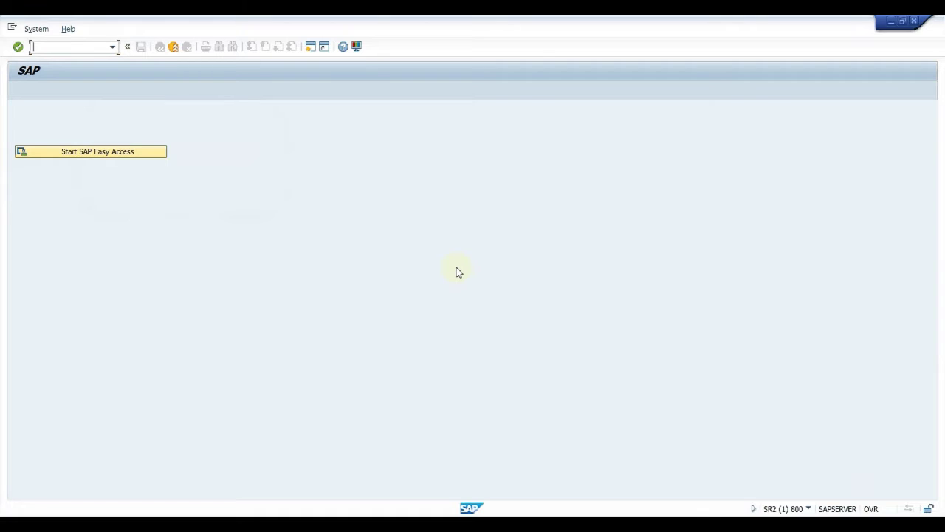
Run transaction SPRO to open Customizing: Execute Project.
text(spro)
key(Return)
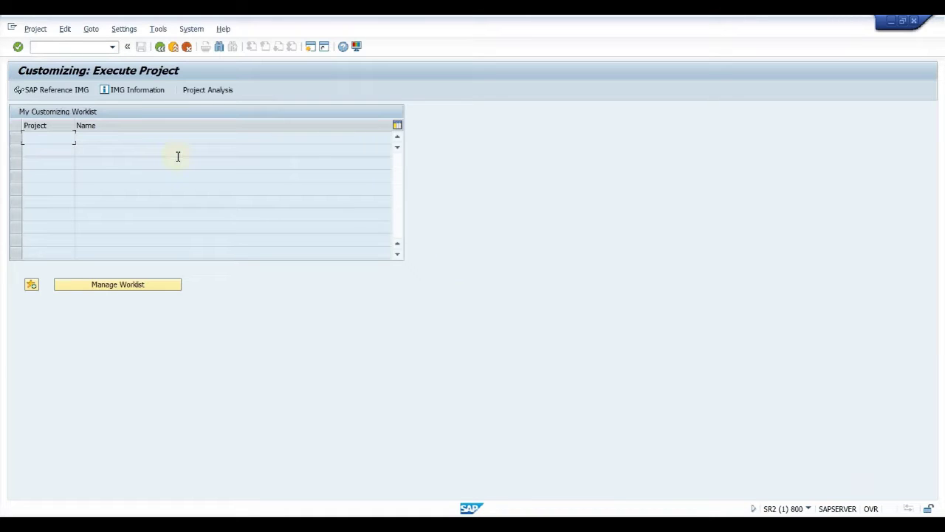
In the SAP Reference IMG, expand Sales and Distribution > Basic Functions > Pricing.
click(52, 90)
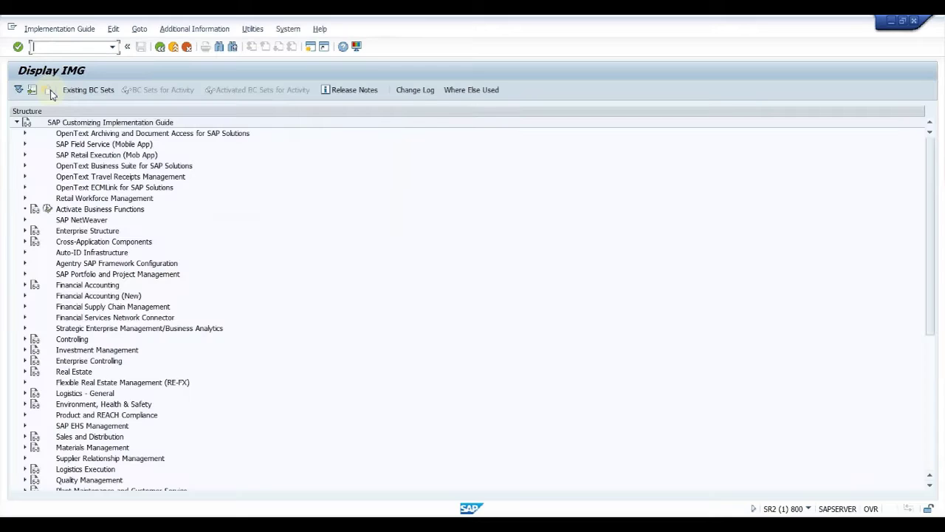
scroll(87, 324, down, 2)
scroll(87, 323, down, 1)
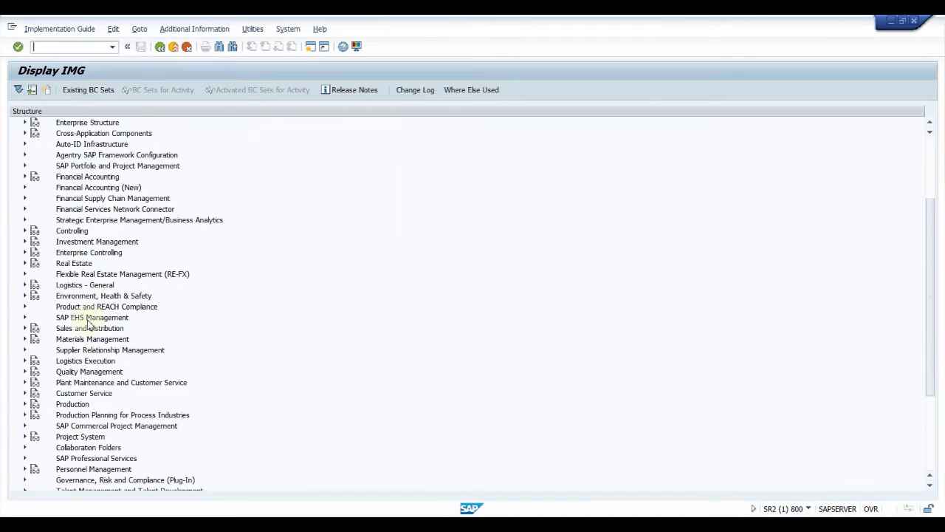
click(28, 329)
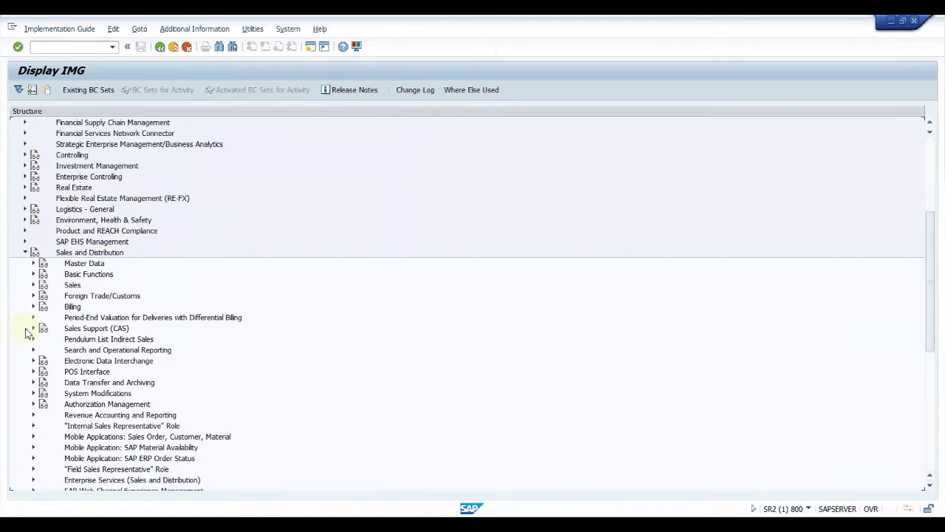
click(33, 275)
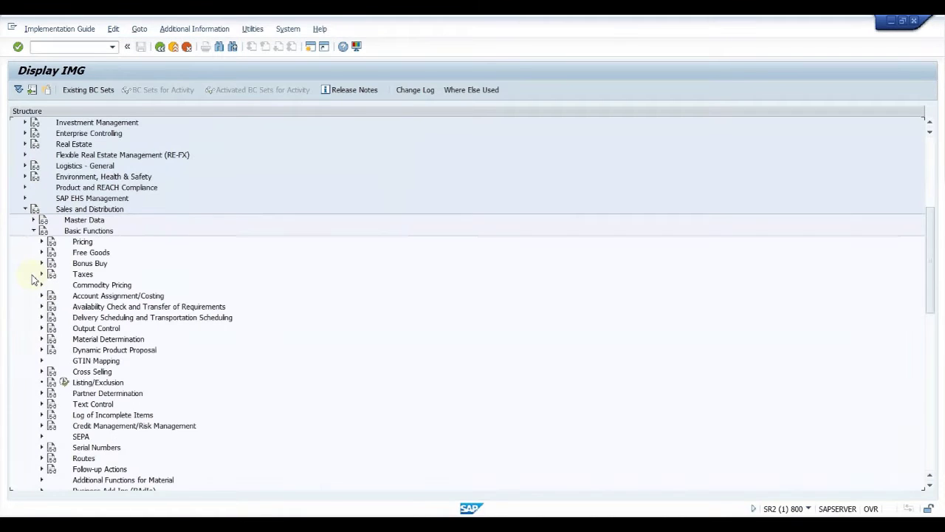
click(42, 243)
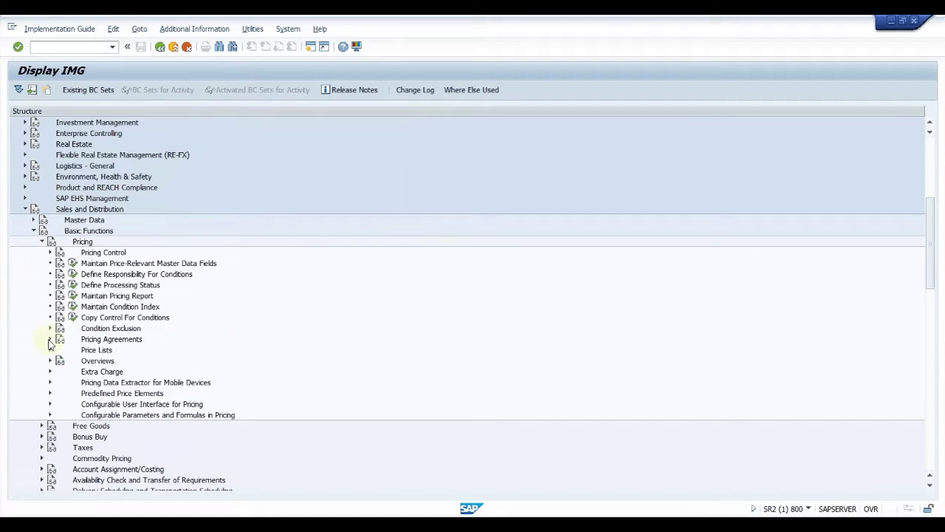
Expand Pricing Agreements > Set up Sales Deals and run Define Sales Deals.
click(96, 340)
click(48, 338)
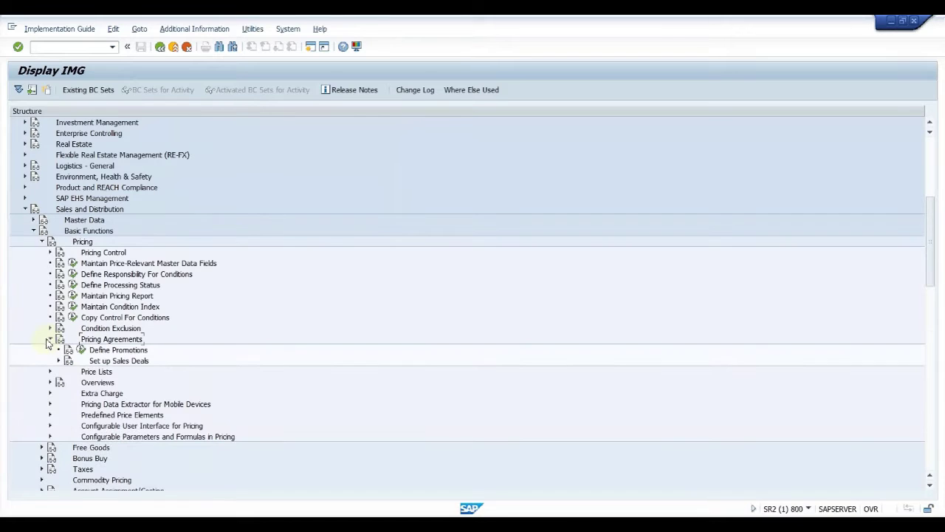
click(101, 361)
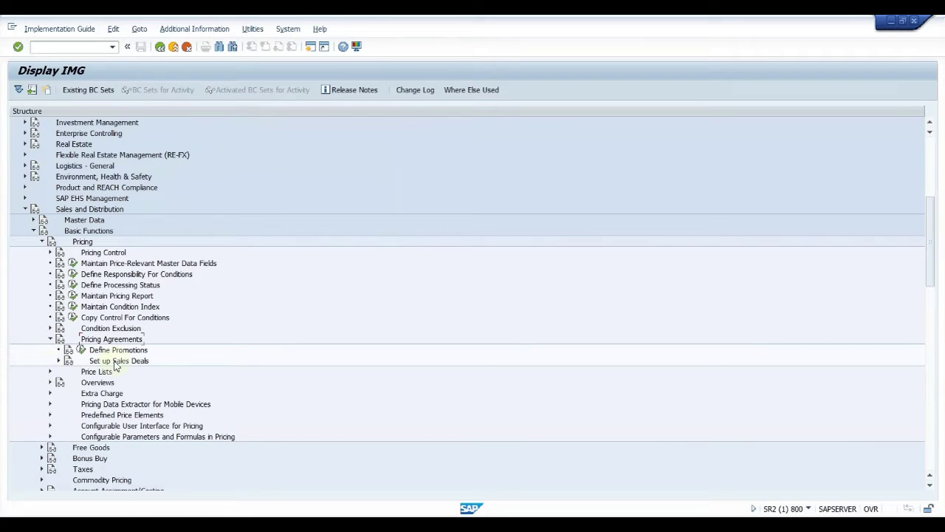
click(58, 361)
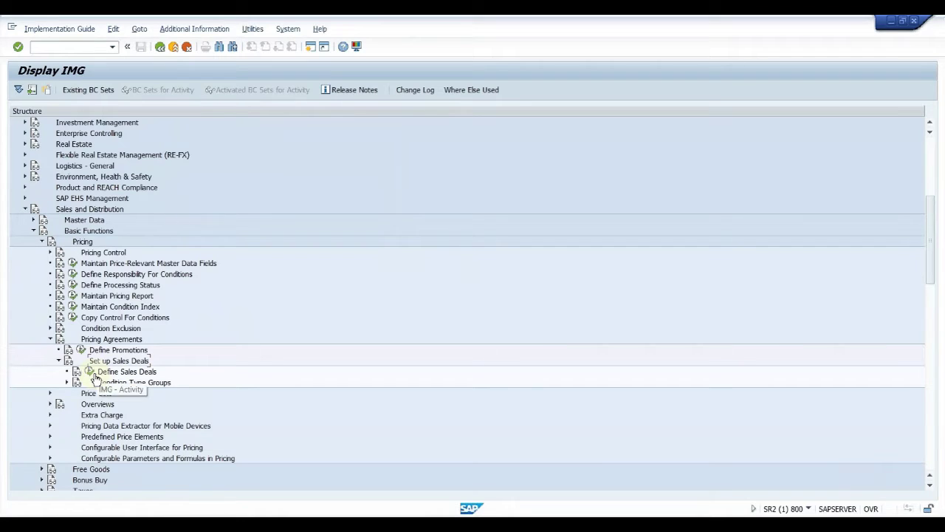
click(92, 374)
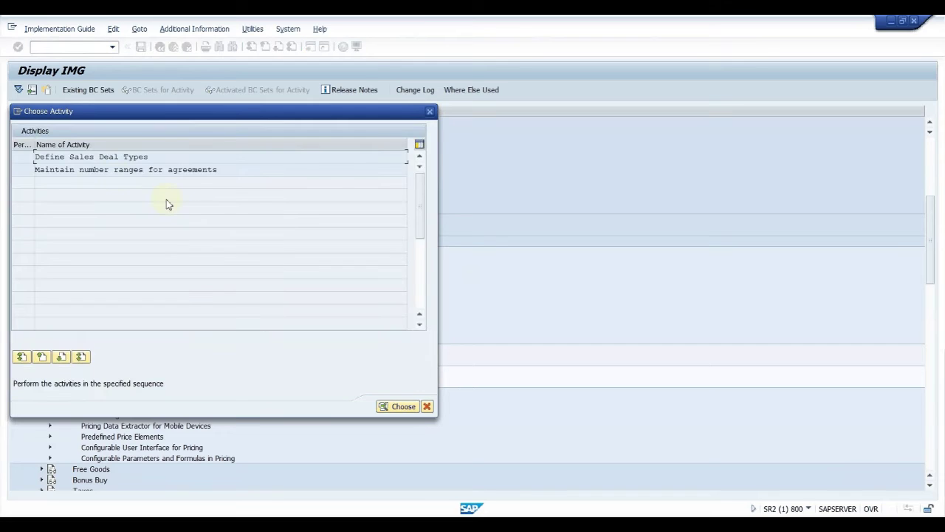
In Define Sales Deal Types, copy sales deal type 0020 as new type Z020.
double_click(100, 158)
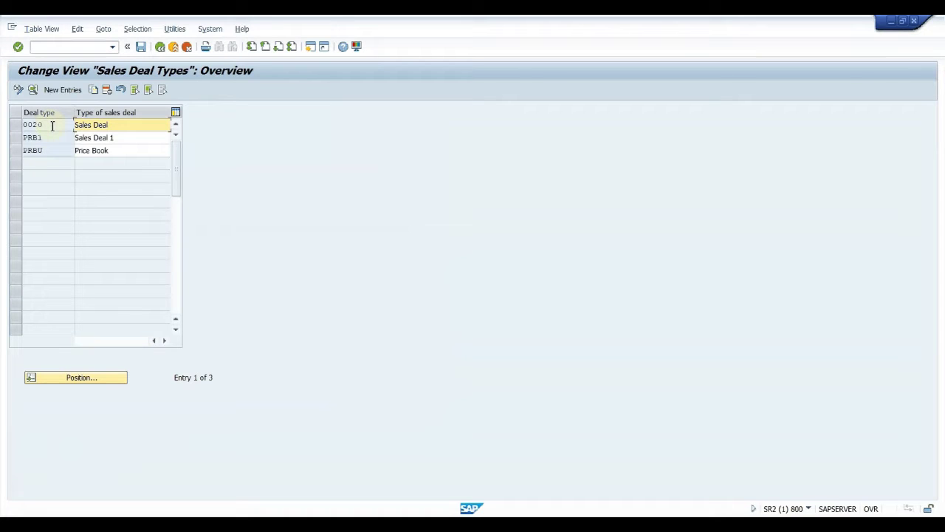
click(15, 125)
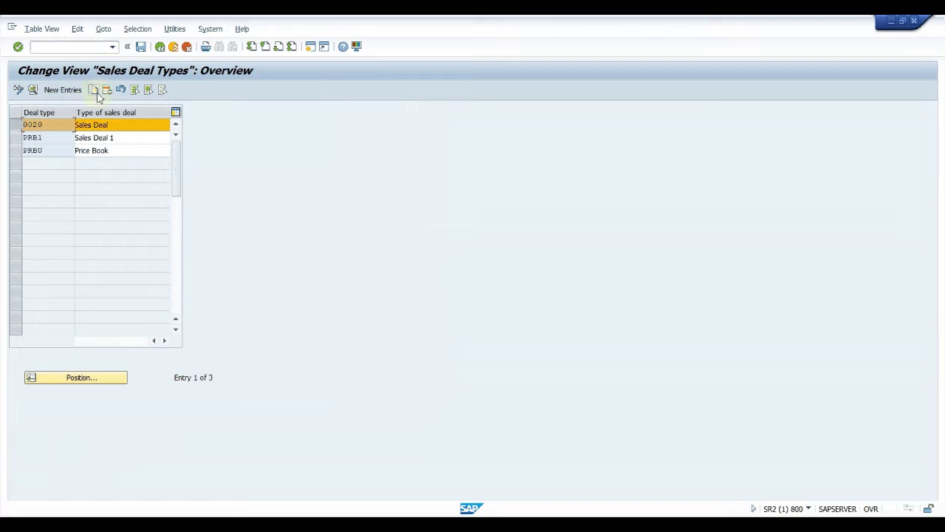
click(95, 90)
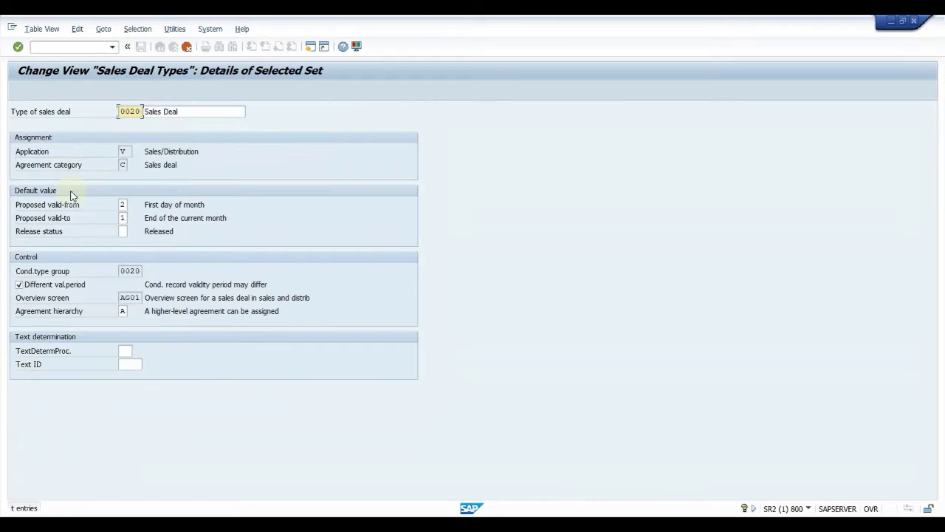
text(Z)
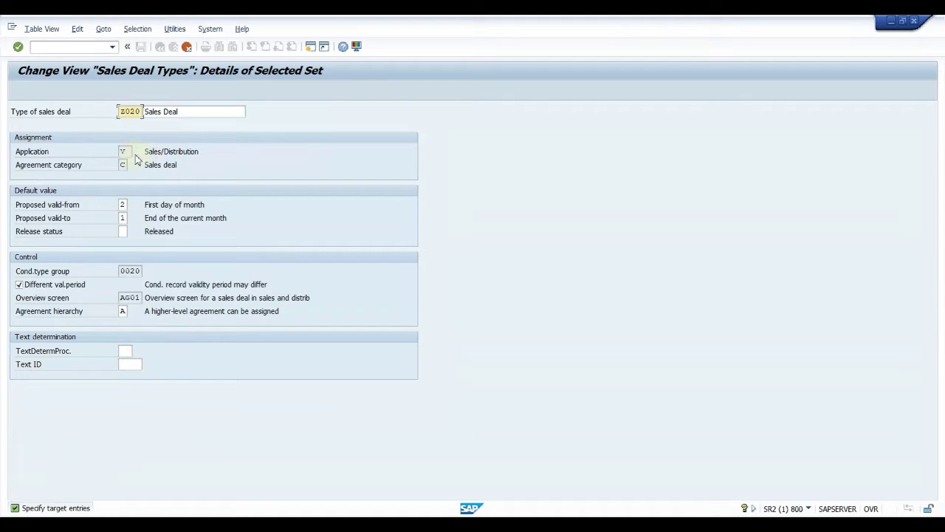
Set Z020's release status to A and list the possible release status values.
click(123, 204)
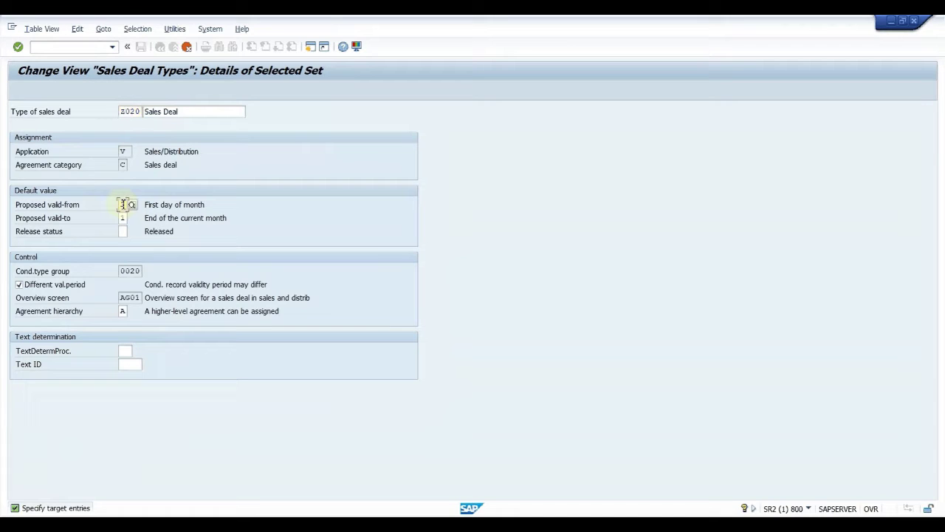
click(126, 219)
click(123, 231)
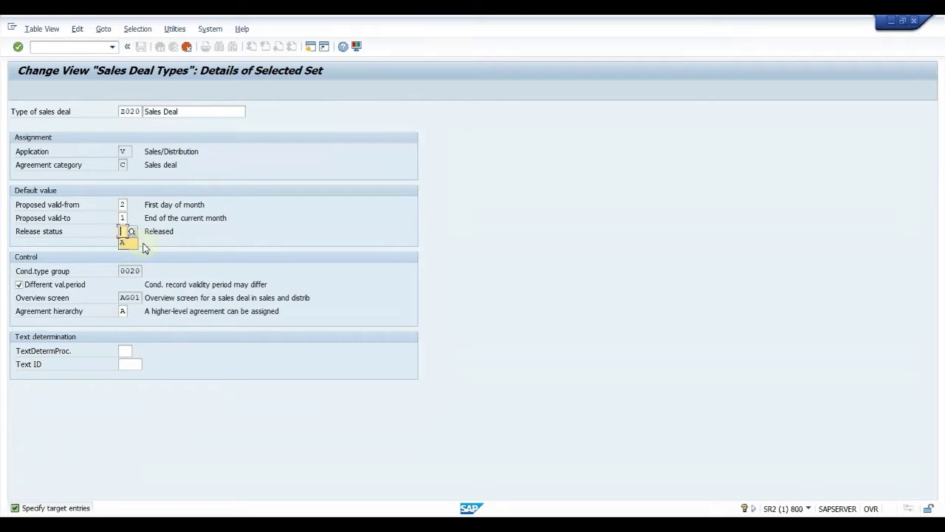
click(126, 244)
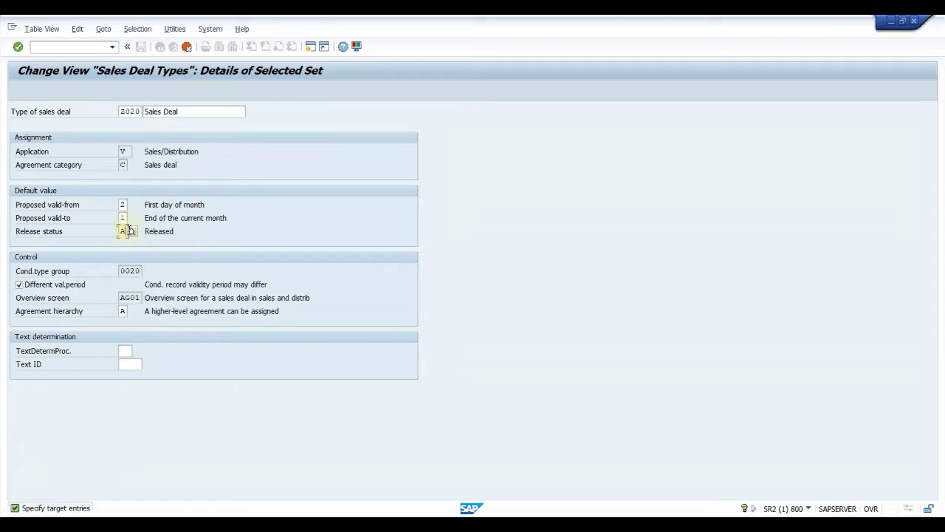
click(132, 232)
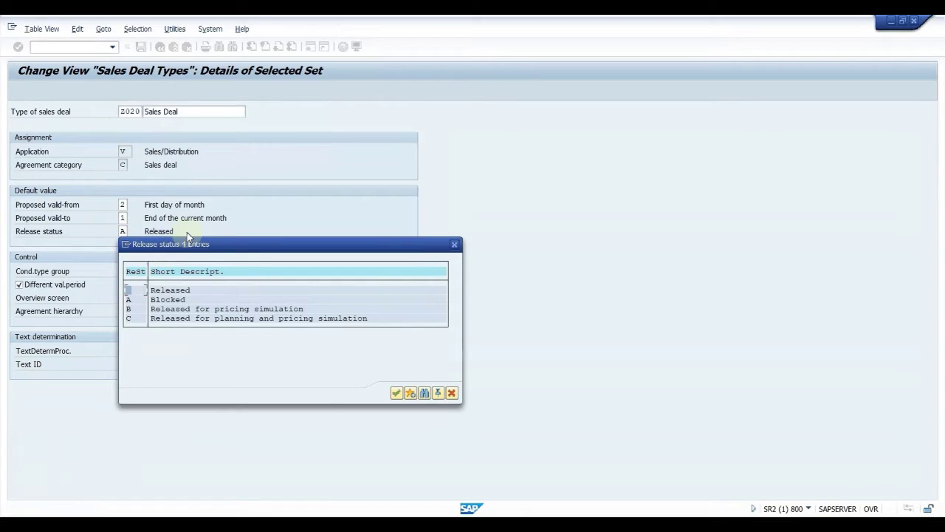
Keep release status A and save sales deal type Z020 under the customizing request.
drag(173, 251, 236, 214)
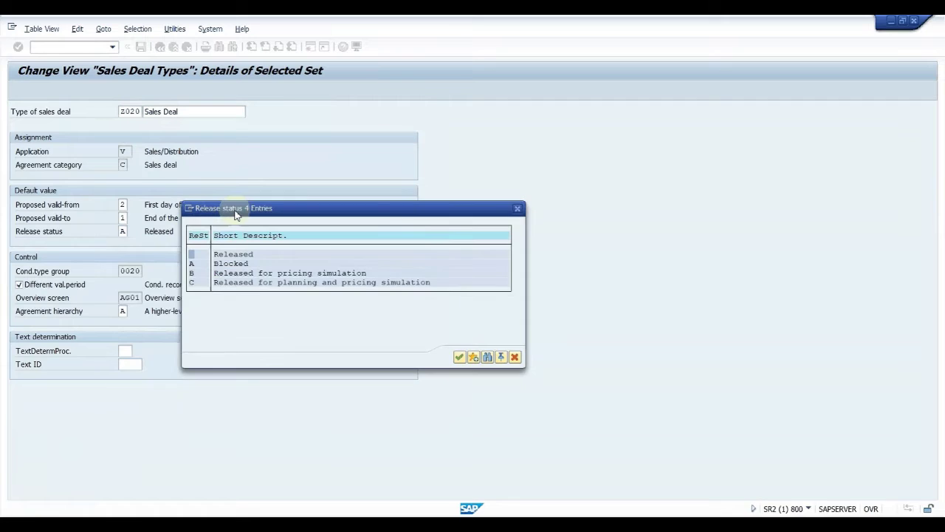
click(194, 254)
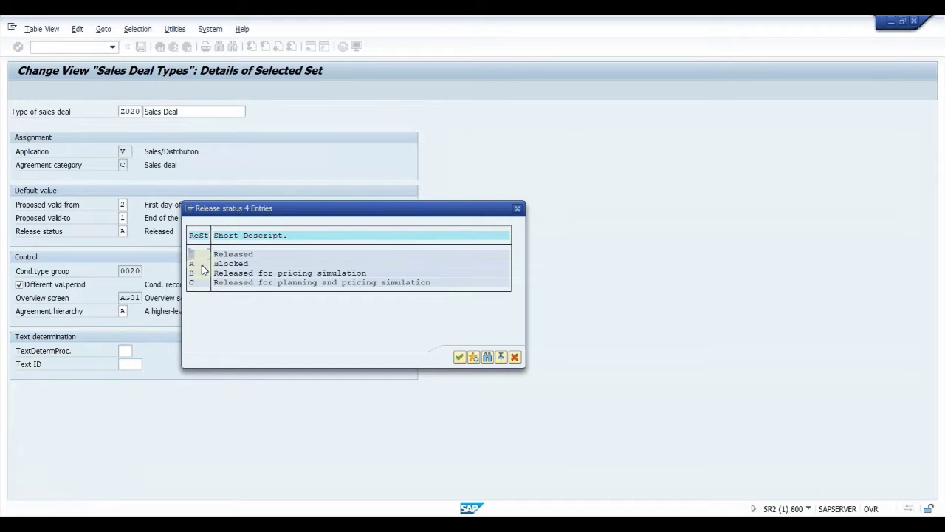
click(517, 212)
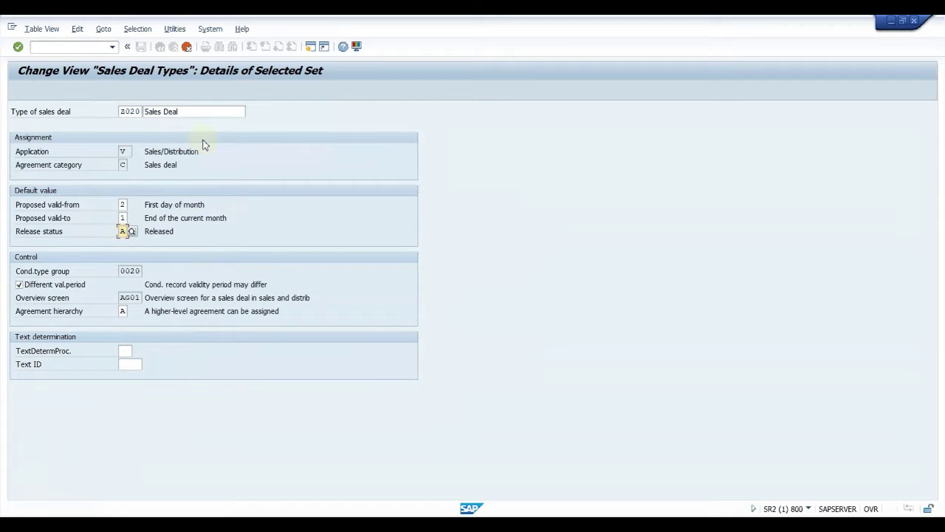
key(Return)
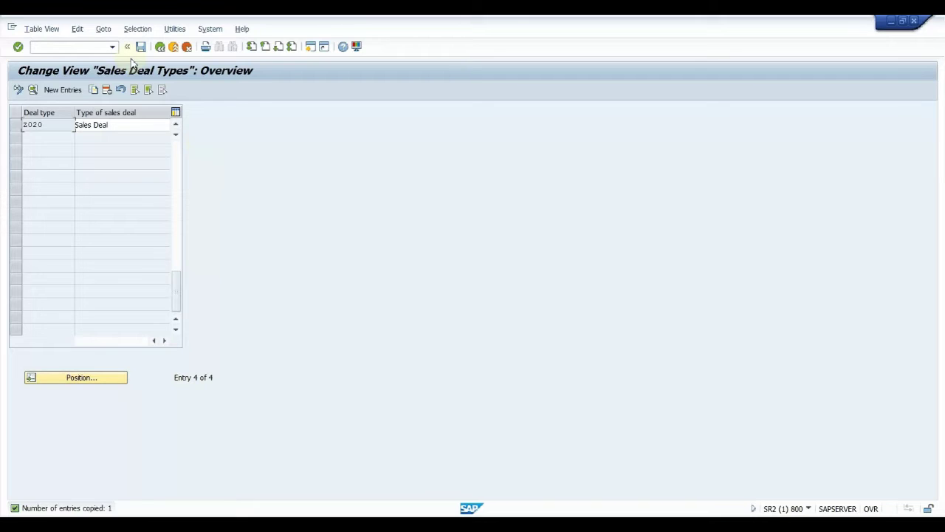
click(141, 47)
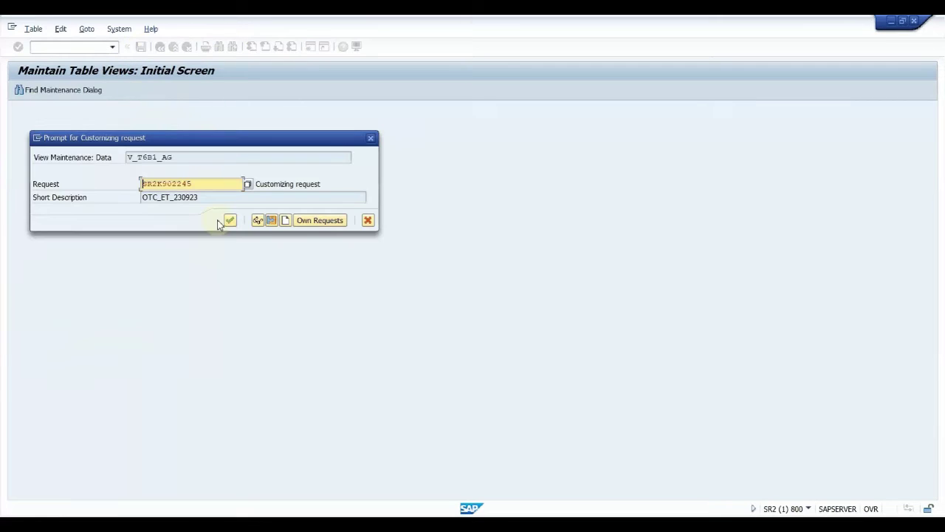
click(230, 221)
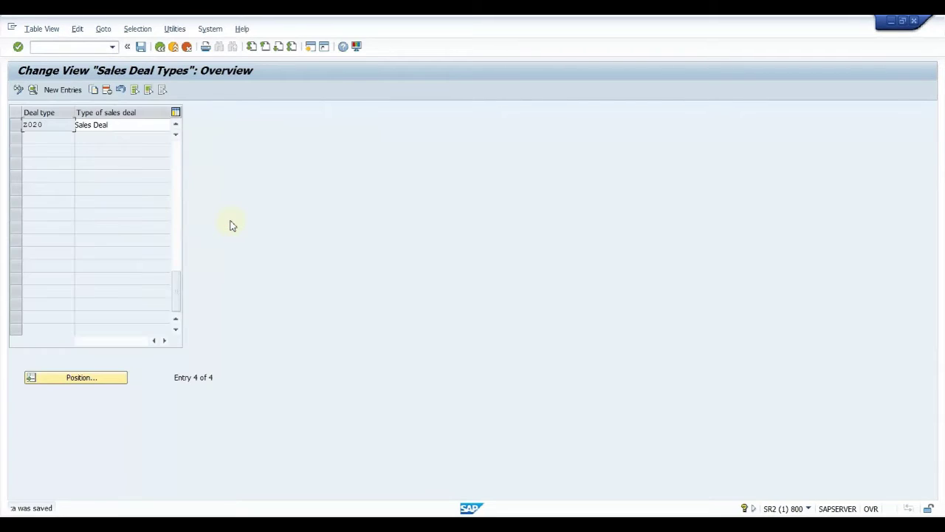
Open Maintain number ranges for agreements from the sales deal activity list.
click(161, 47)
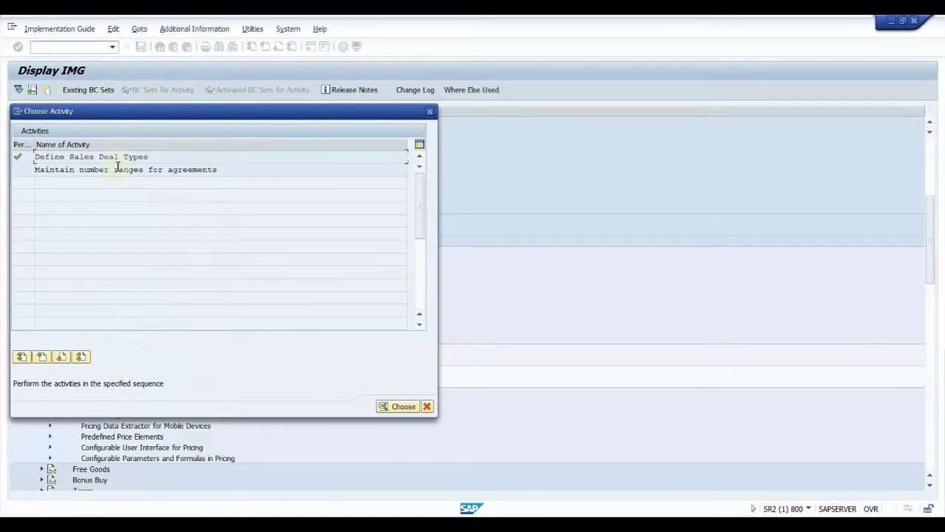
click(106, 170)
drag(108, 170, 47, 169)
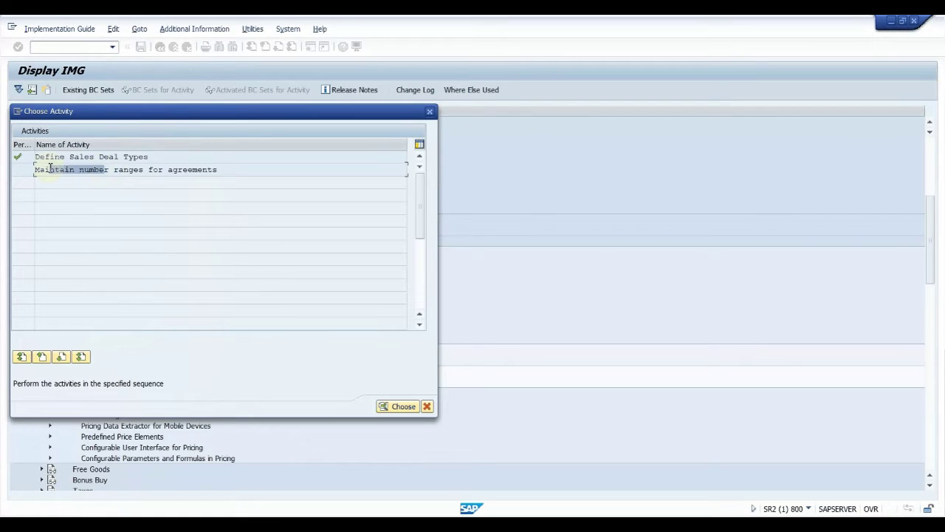
double_click(47, 171)
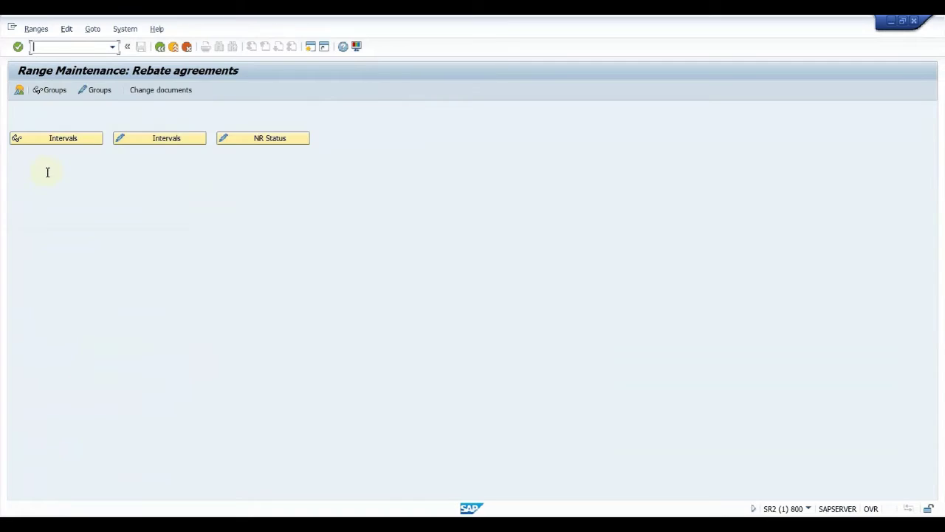
Put element Z020 (2020 Sales Deal) in the Standard volume-based rebate number range group and save.
click(100, 92)
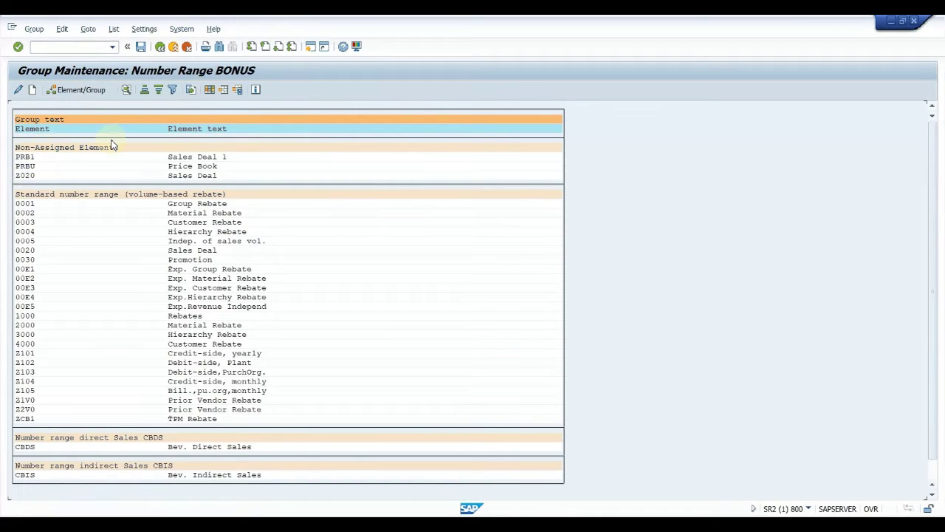
click(26, 175)
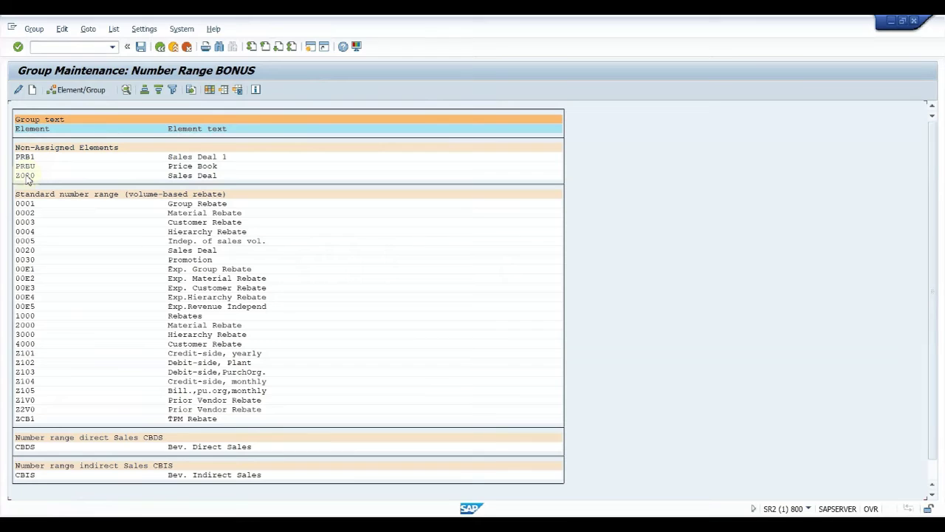
click(80, 90)
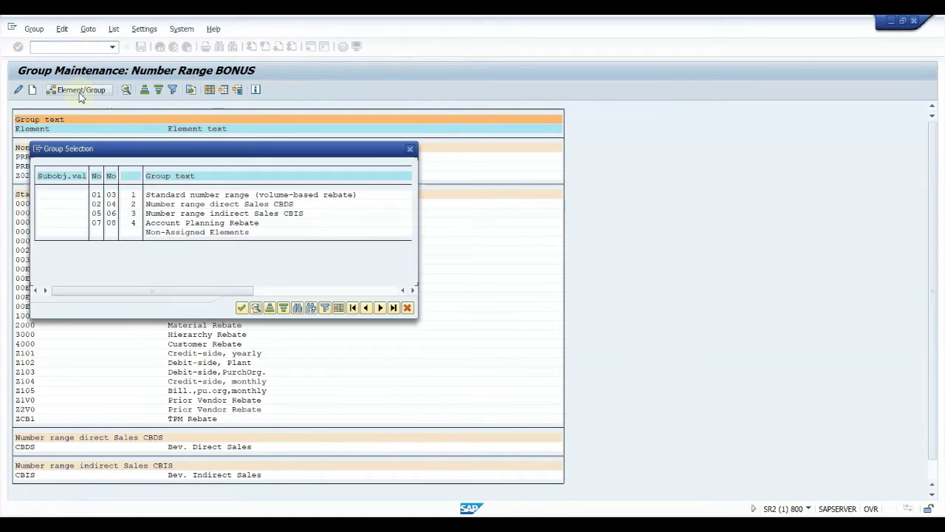
click(101, 196)
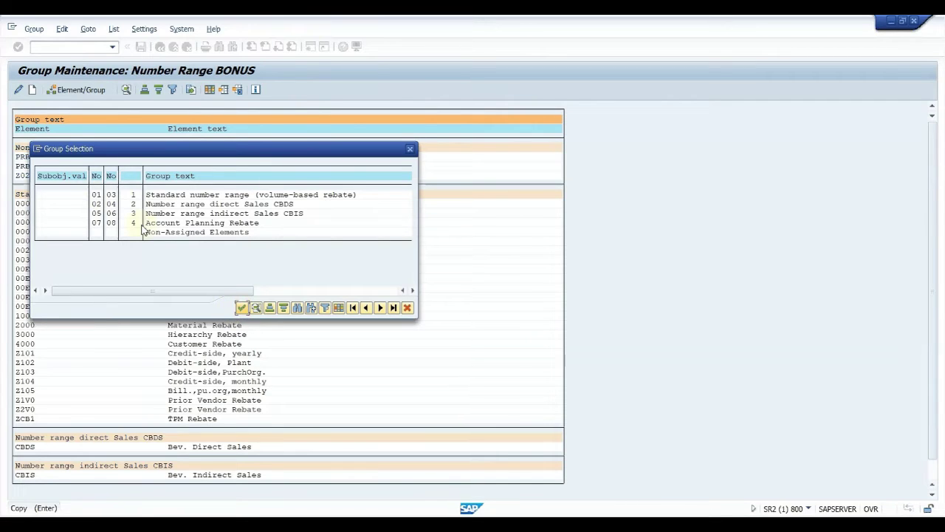
double_click(95, 194)
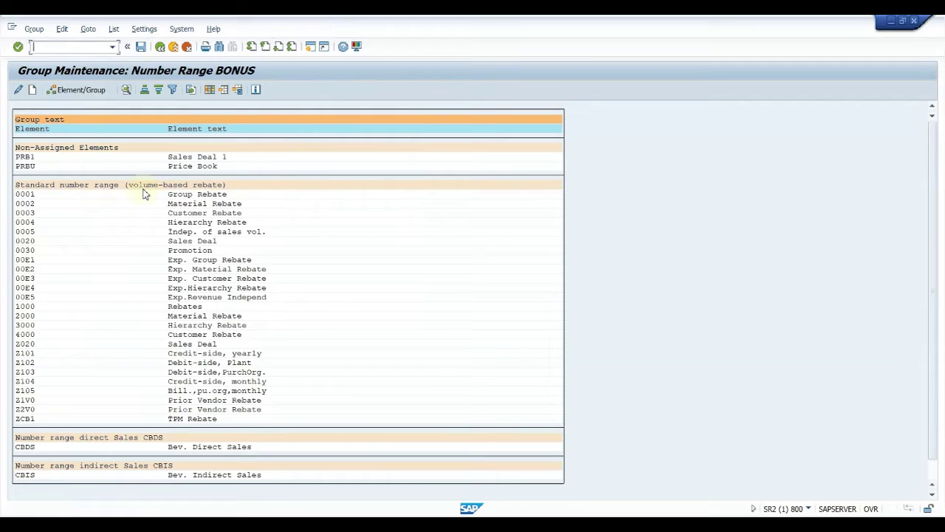
click(141, 46)
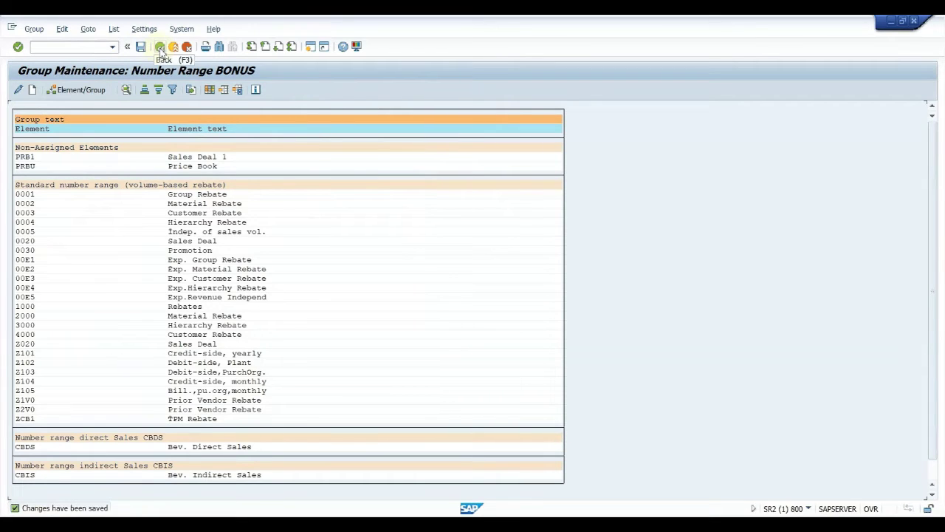
click(161, 47)
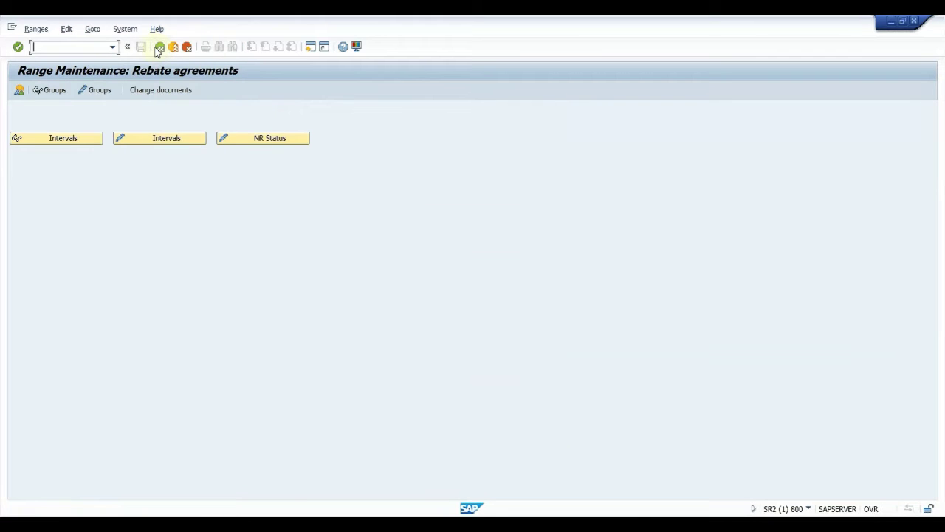
Leave rebate number range maintenance and dismiss the Choose Activity dialog.
click(160, 47)
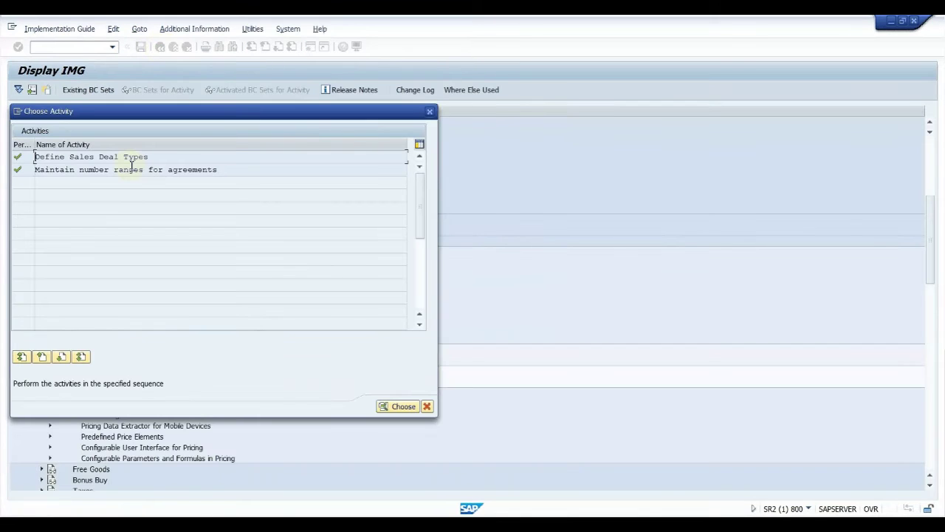
click(430, 111)
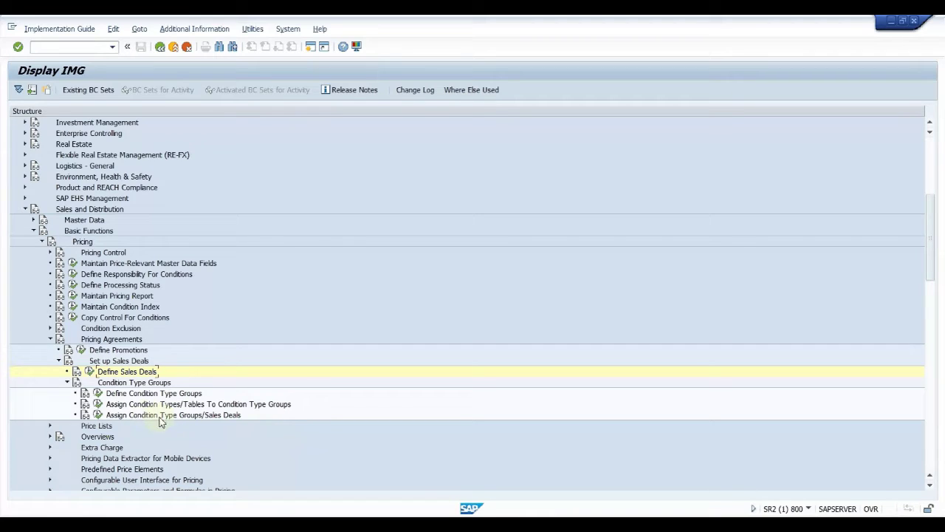
In Define Condition Type Groups, add group ZPR0 'Base Price' with category A, Price agreements.
click(188, 416)
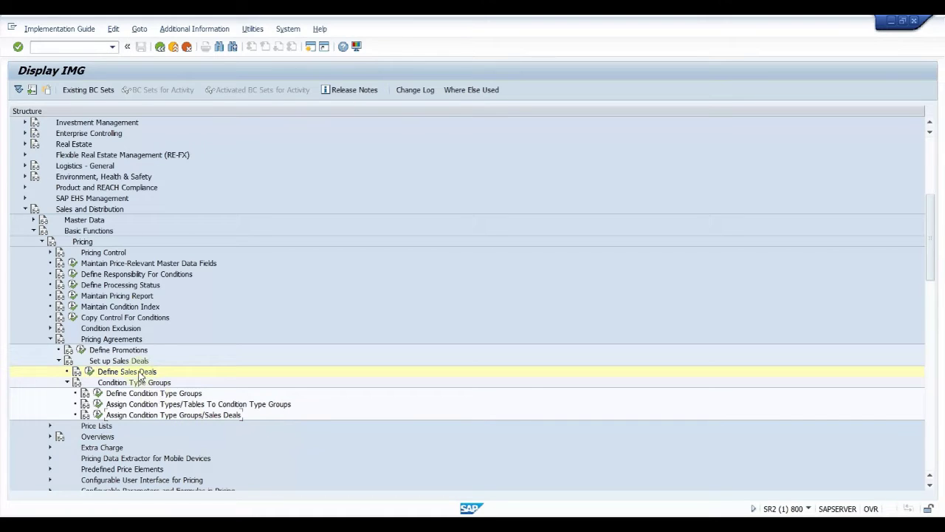
click(99, 395)
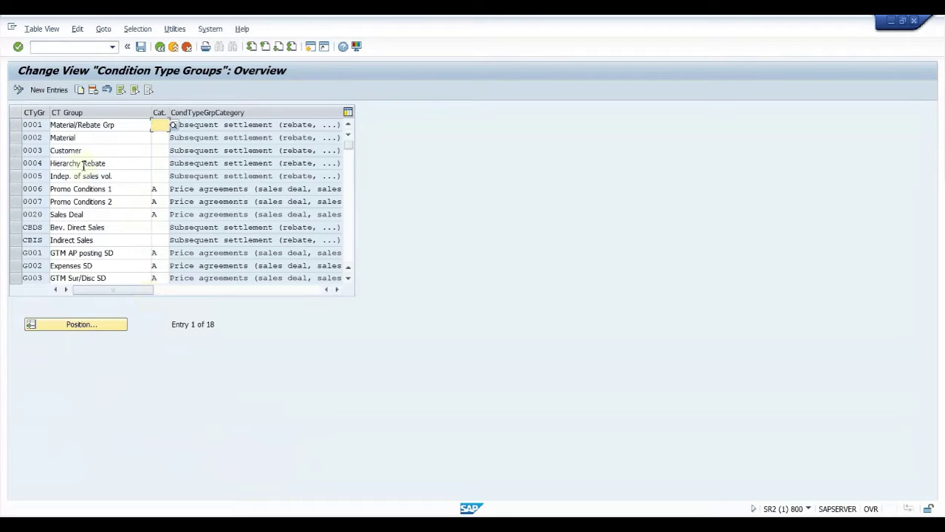
click(48, 89)
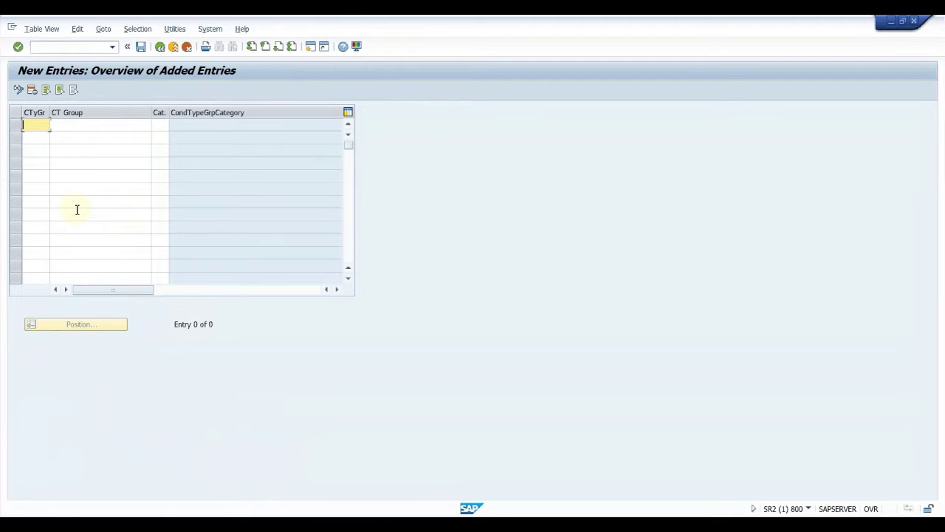
text(ZPR0)
key(Tab)
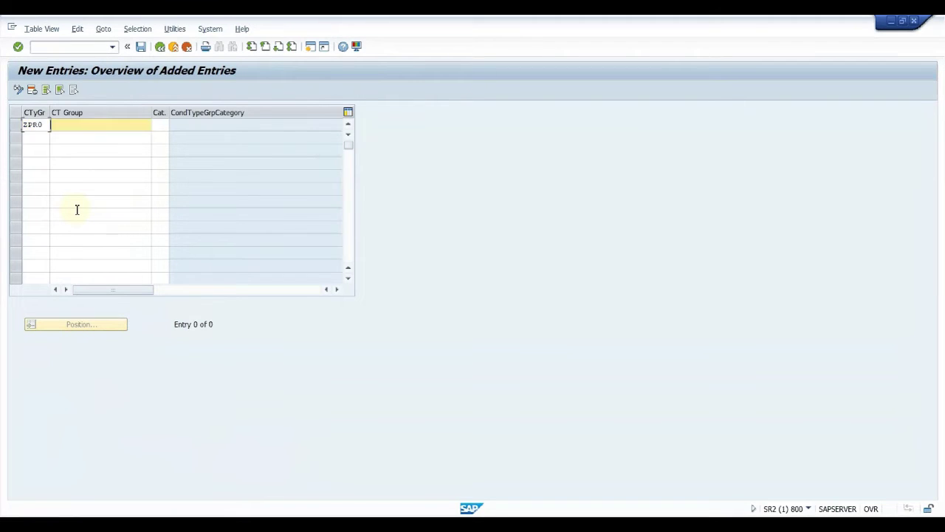
text(Base)
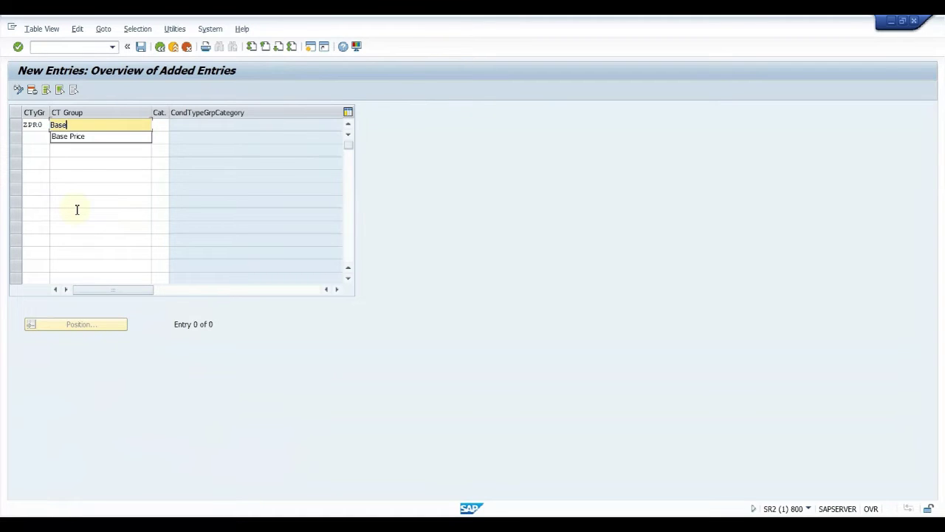
click(91, 137)
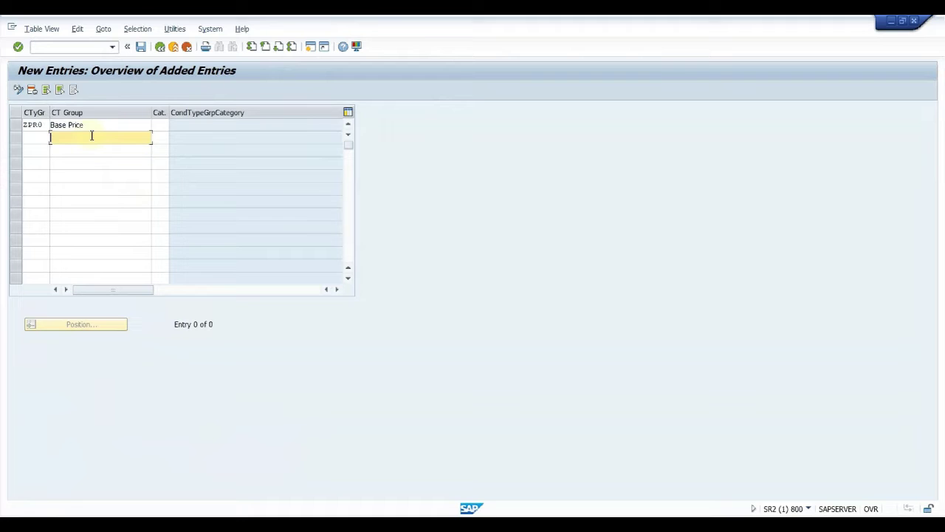
click(155, 127)
click(175, 126)
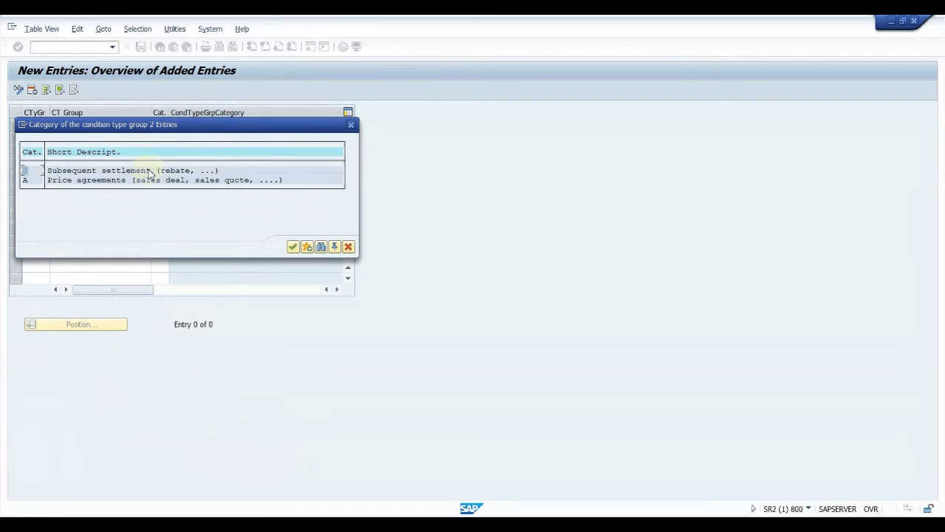
double_click(34, 182)
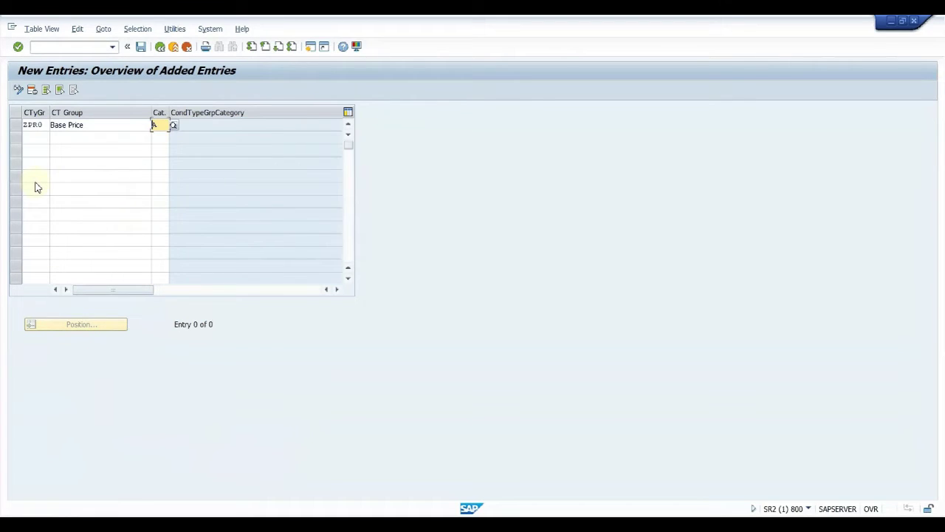
key(Return)
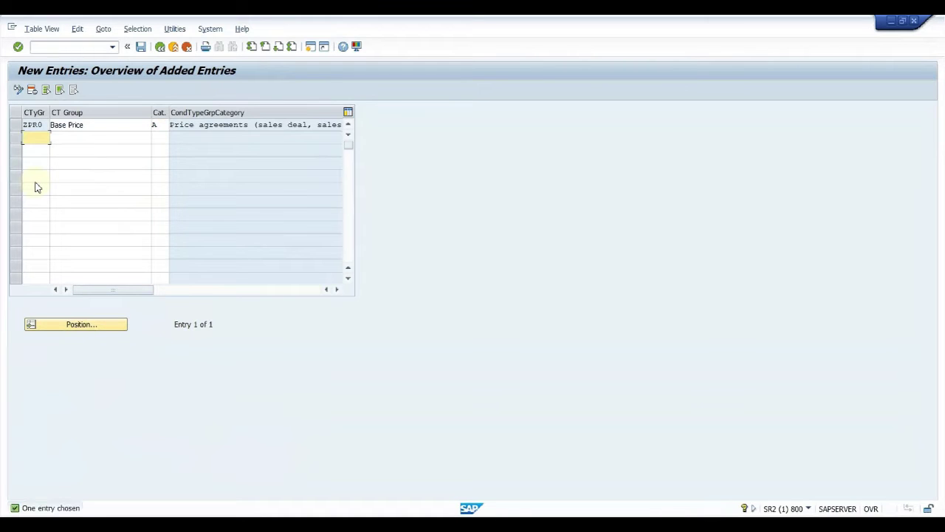
Save condition type group ZPR0 under the customizing request and return to the IMG tree.
click(139, 47)
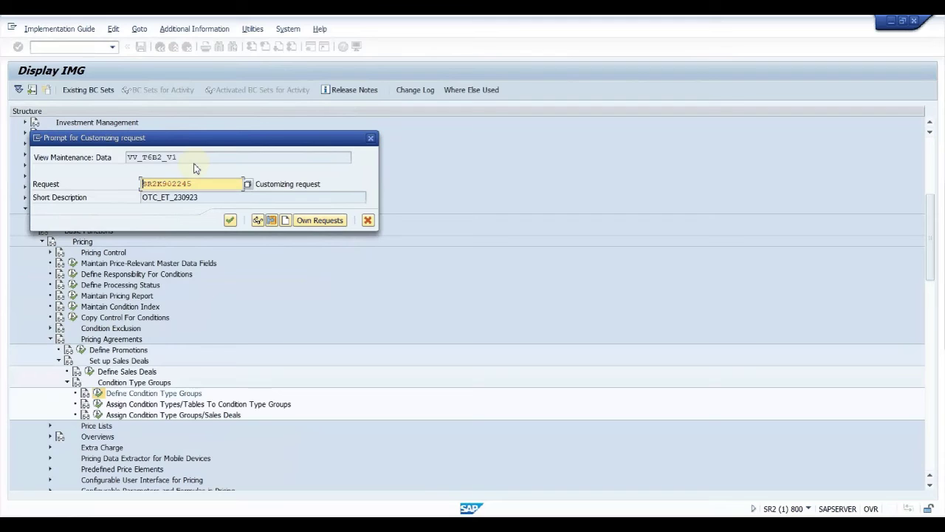
click(229, 220)
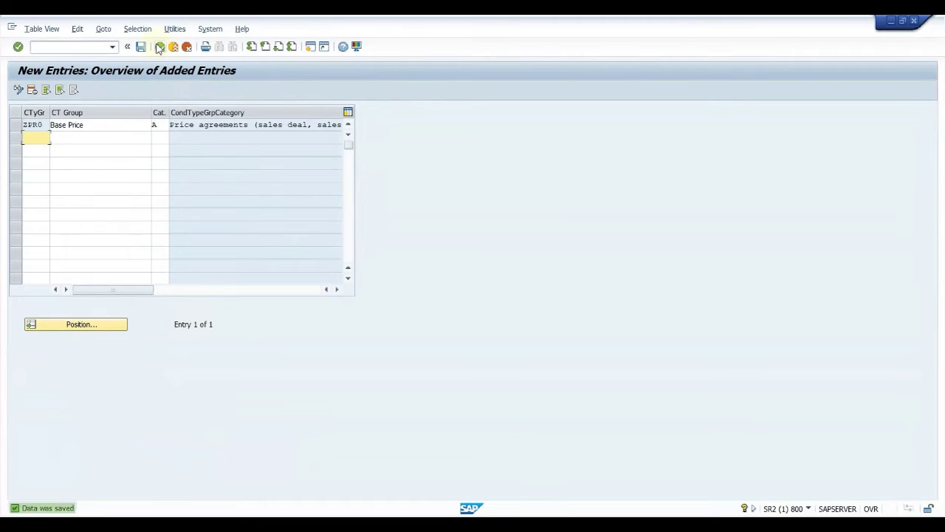
click(159, 47)
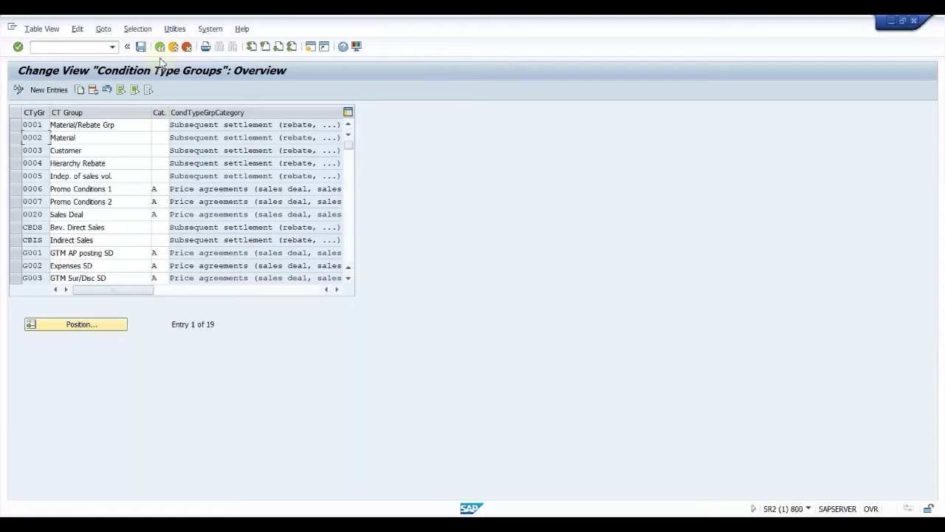
click(159, 49)
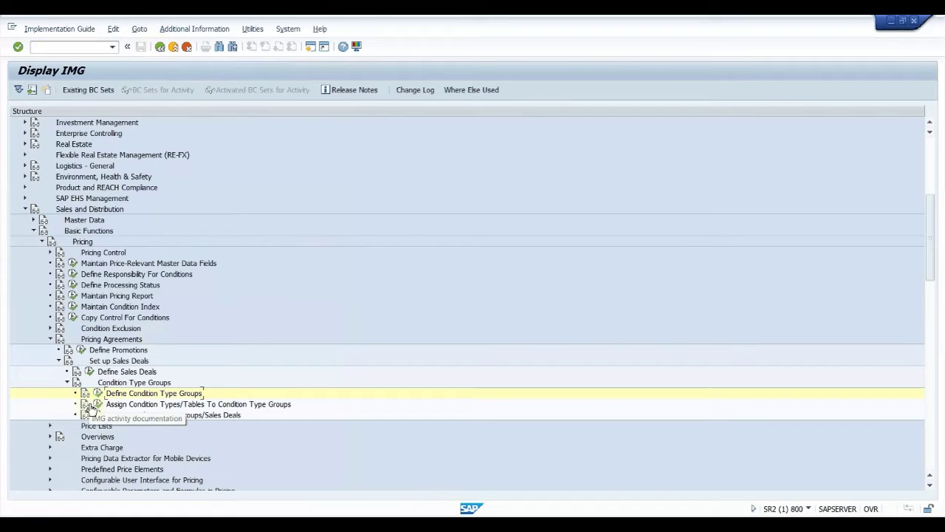
In Assign Condition Types/Tables to Condition Type Groups, start a new entry for group ZPR0.
click(97, 406)
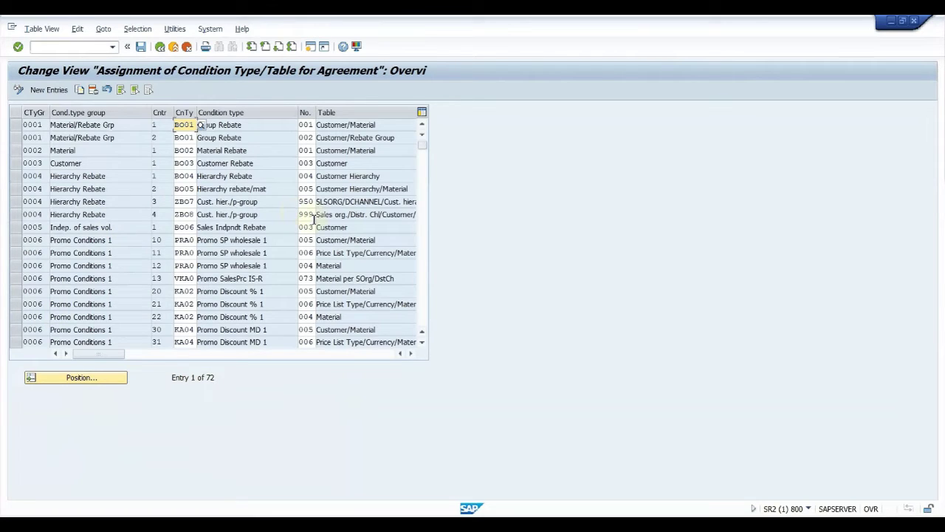
click(49, 89)
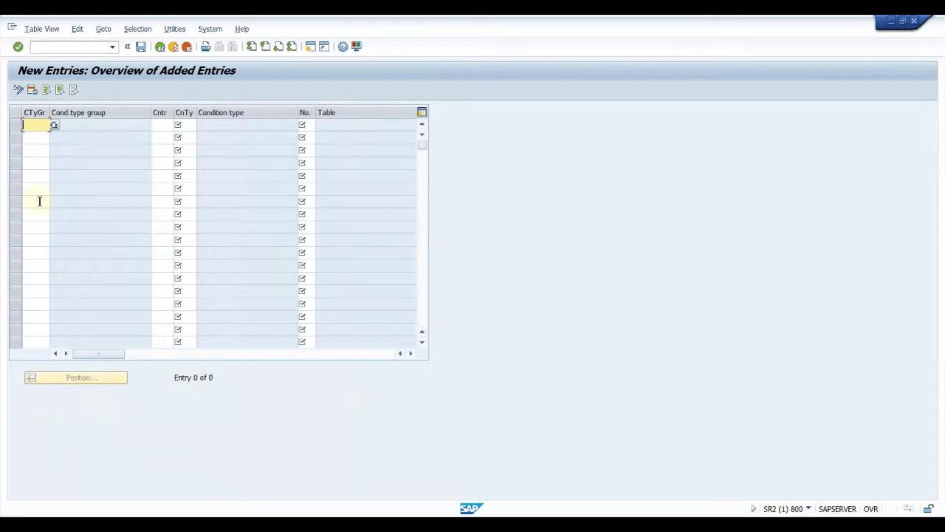
text(Z)
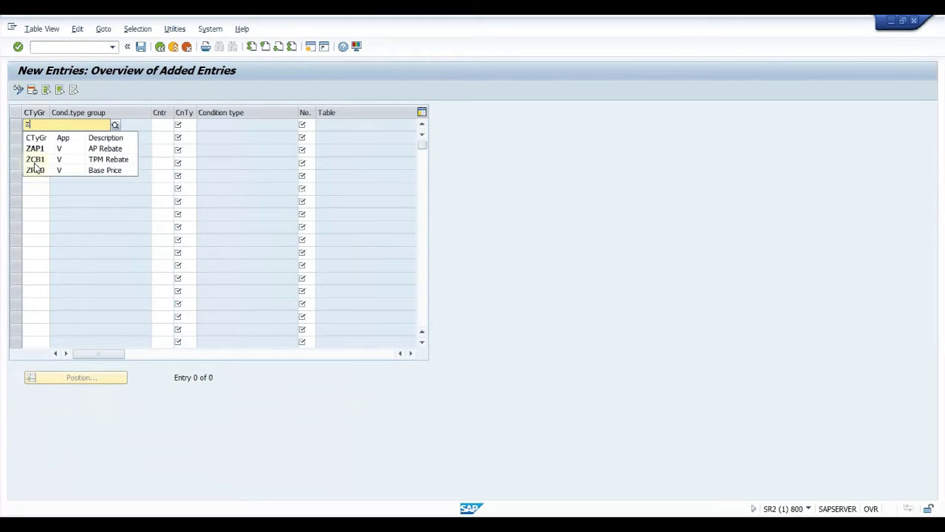
click(33, 171)
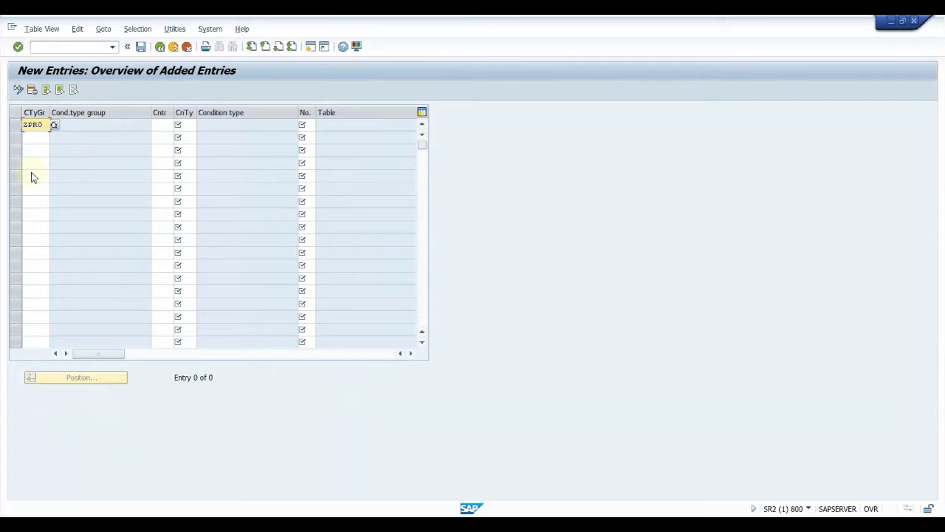
Enter condition type PR00 with counter 1 and list the available condition tables.
click(190, 130)
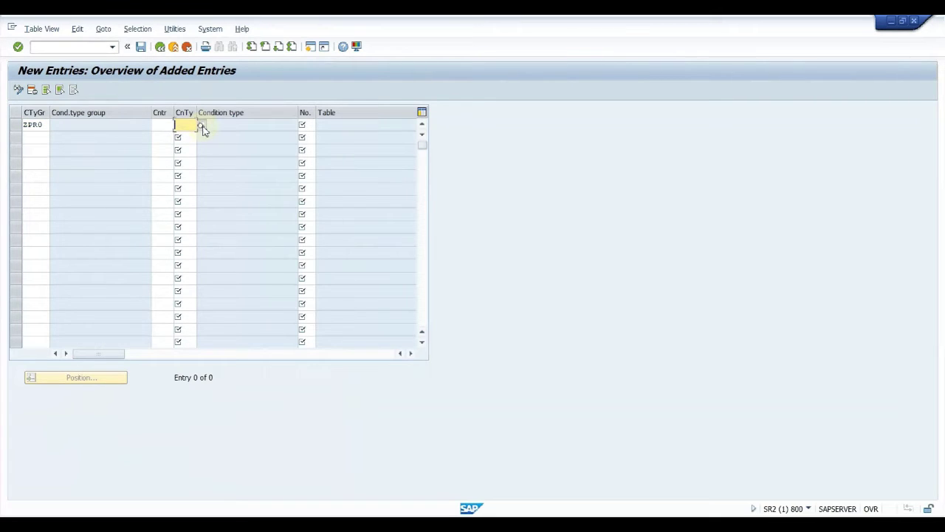
click(201, 127)
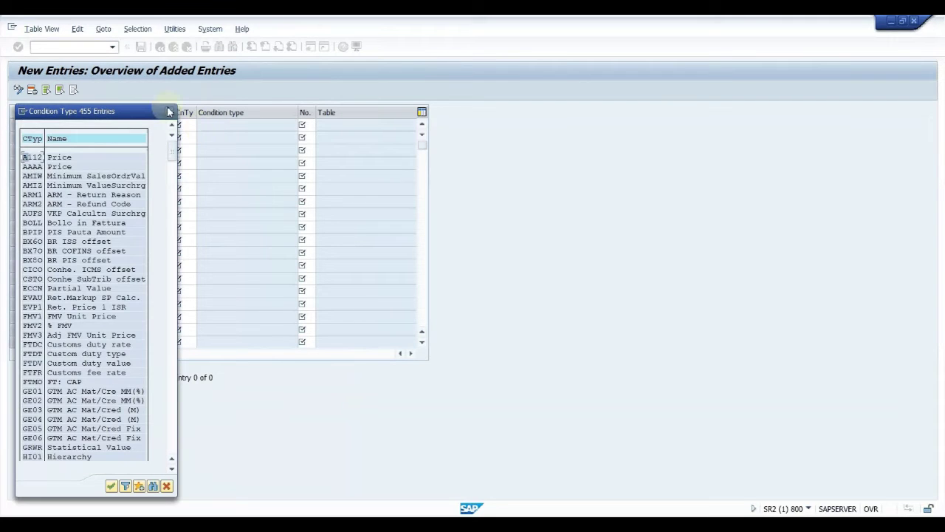
key(Escape)
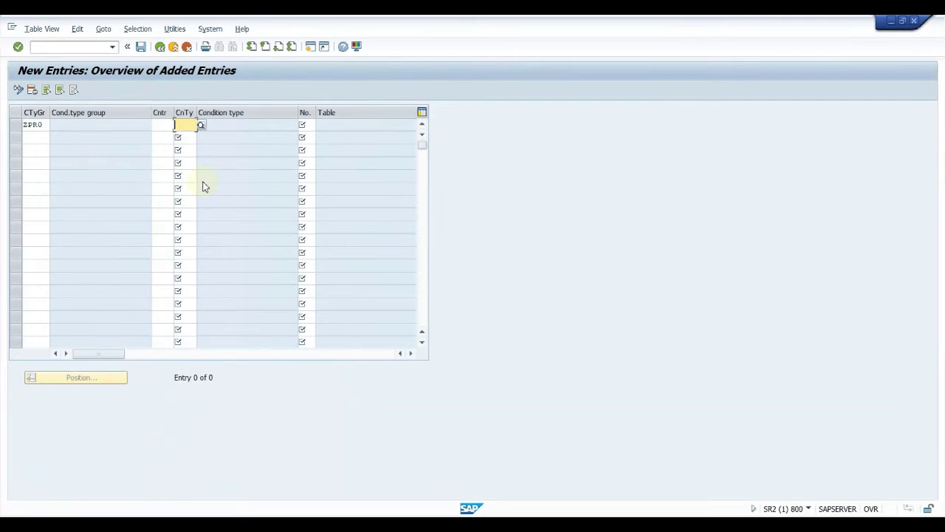
text(PR00)
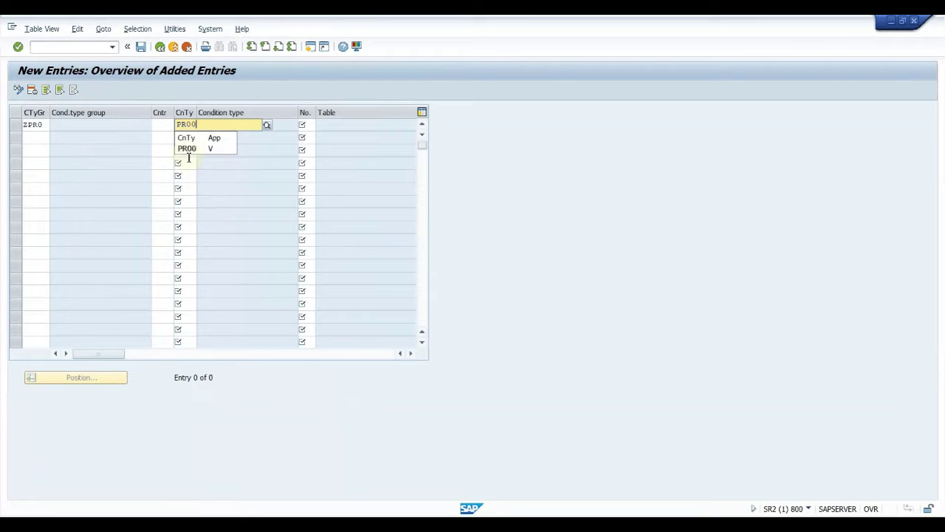
key(Escape)
key(Tab)
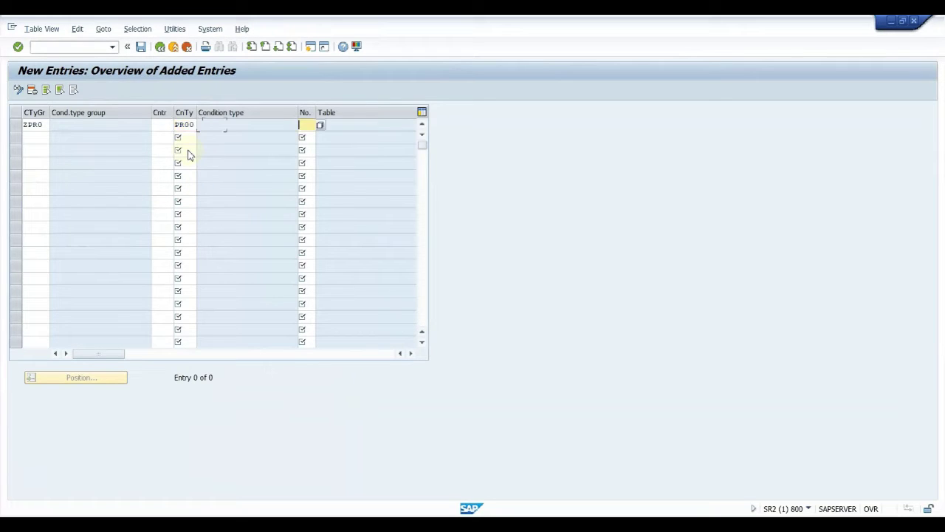
click(156, 127)
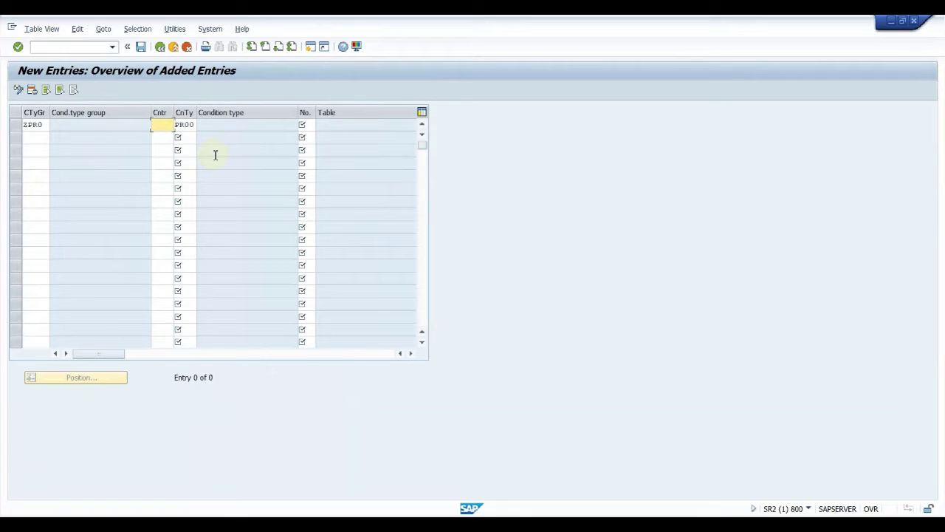
text(1)
key(Tab)
key(Tab)
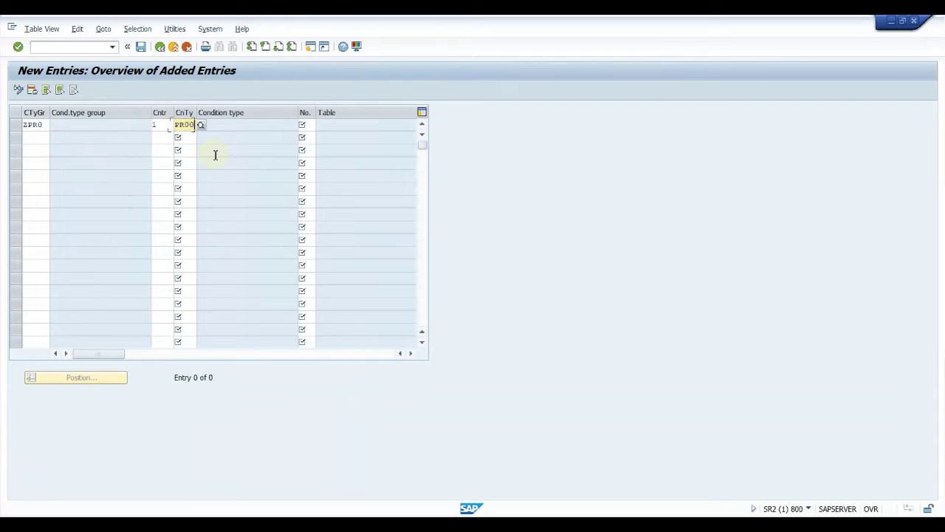
click(320, 127)
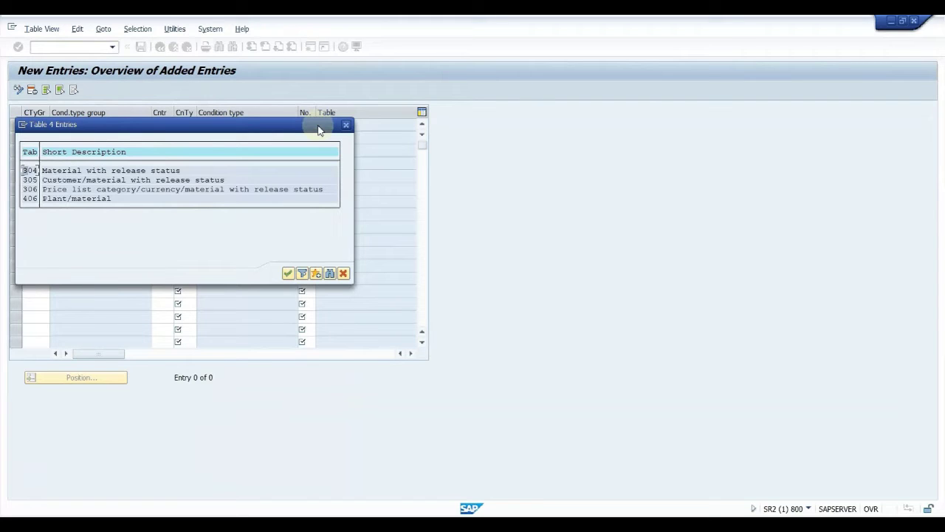
Pick table 305 for the first row, then add a second ZPR0 row with counter 2.
double_click(33, 180)
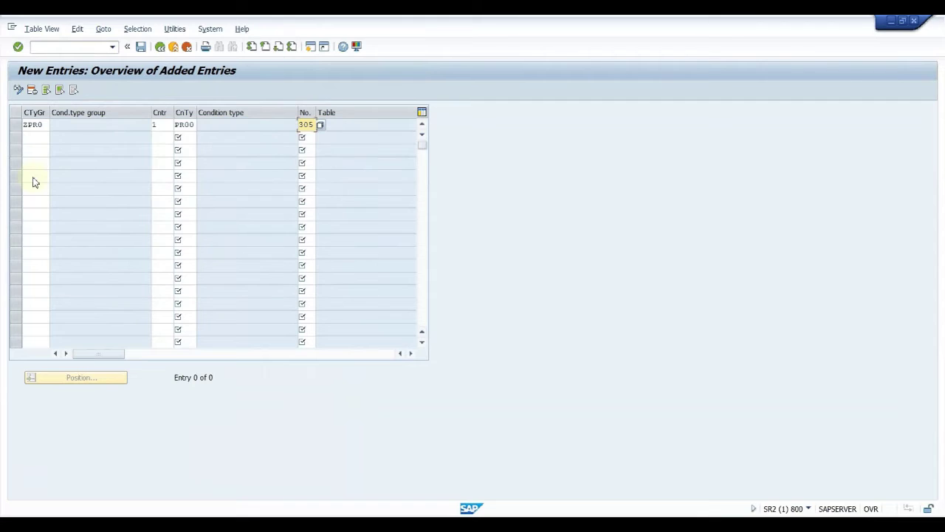
click(45, 140)
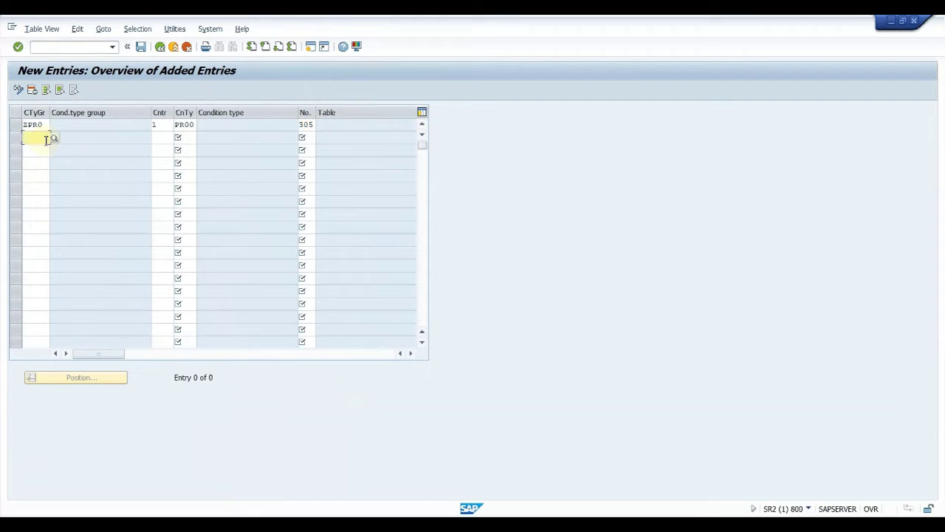
text(ZPR0)
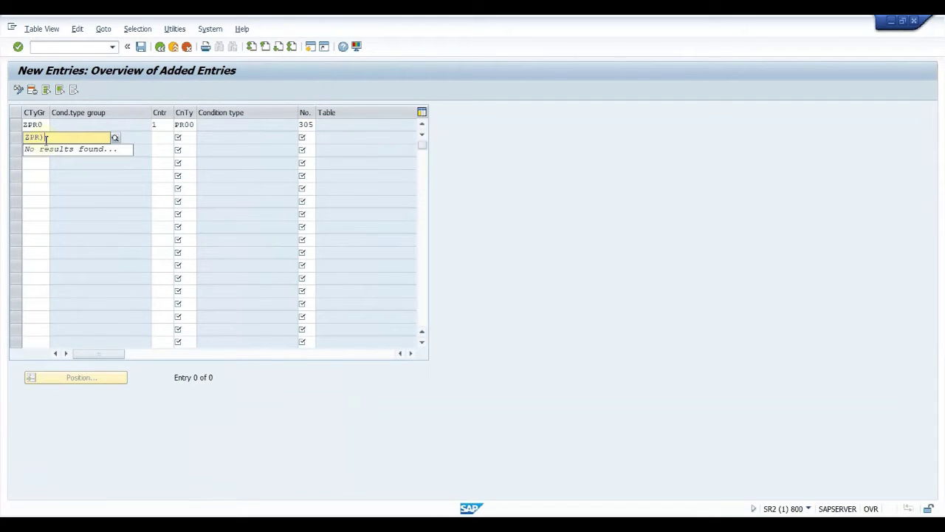
key(BackSpace)
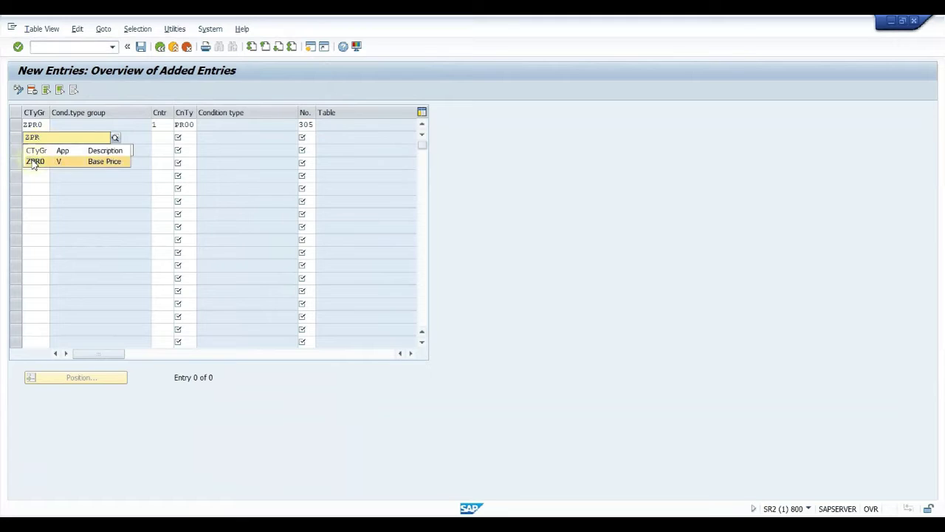
click(33, 162)
click(161, 140)
text(2)
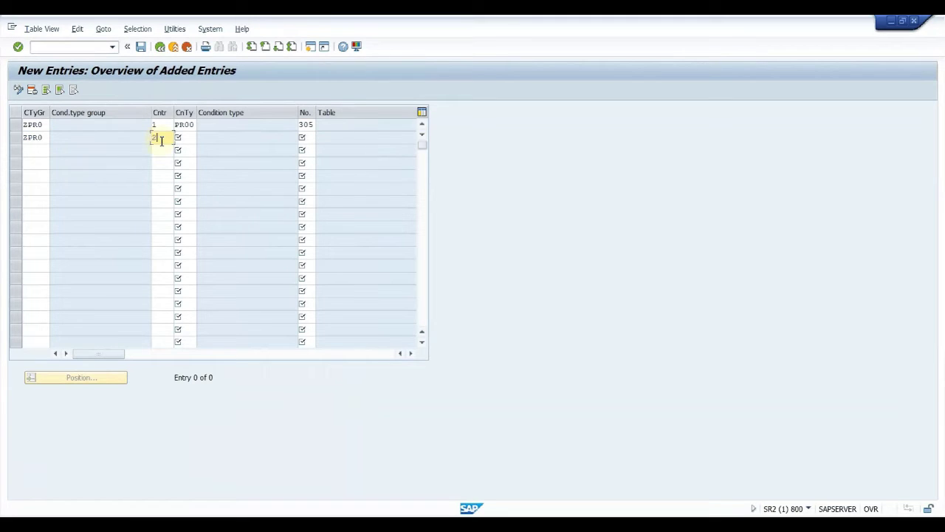
key(Tab)
Give the second row condition type PR00 and table 306, and confirm both entries.
text(PR00)
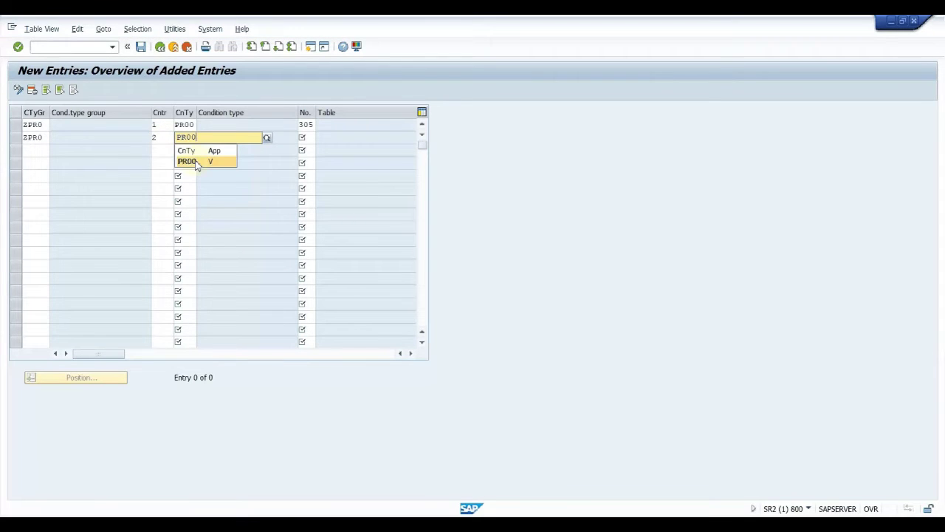
click(206, 161)
click(306, 139)
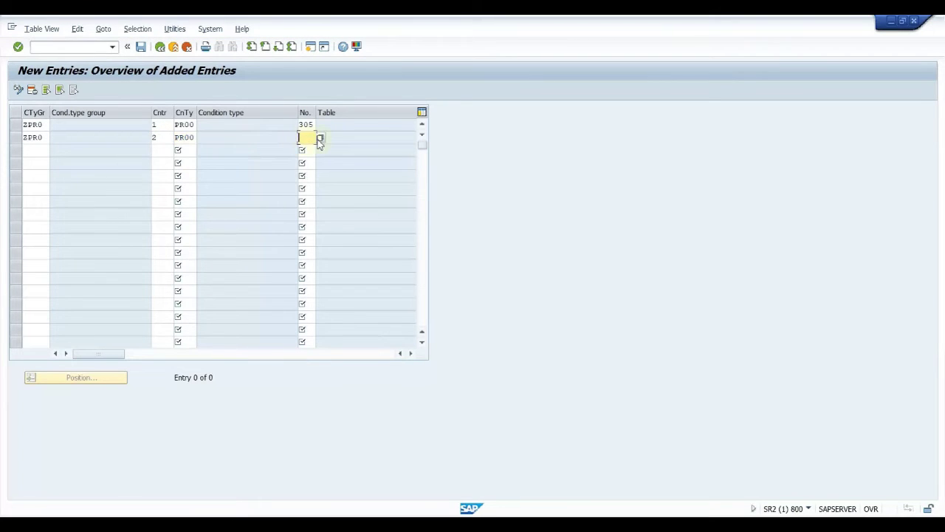
click(319, 138)
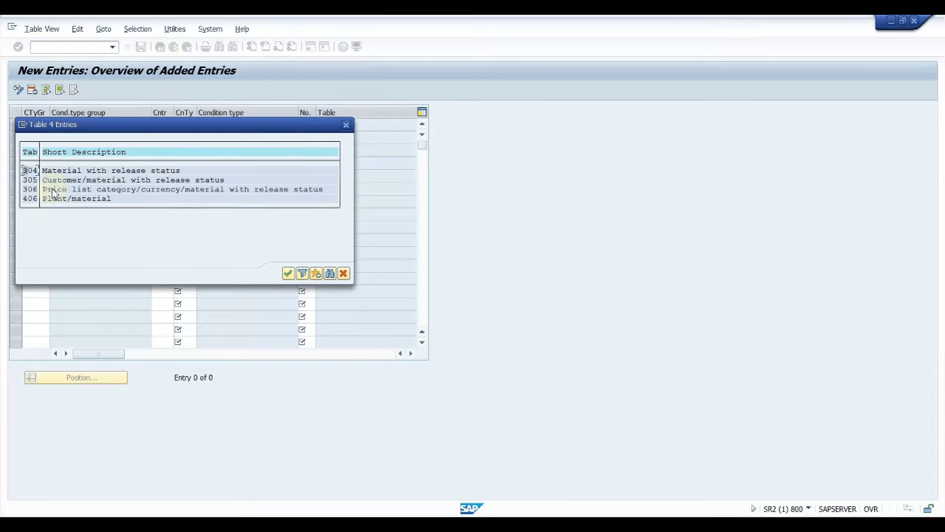
double_click(53, 190)
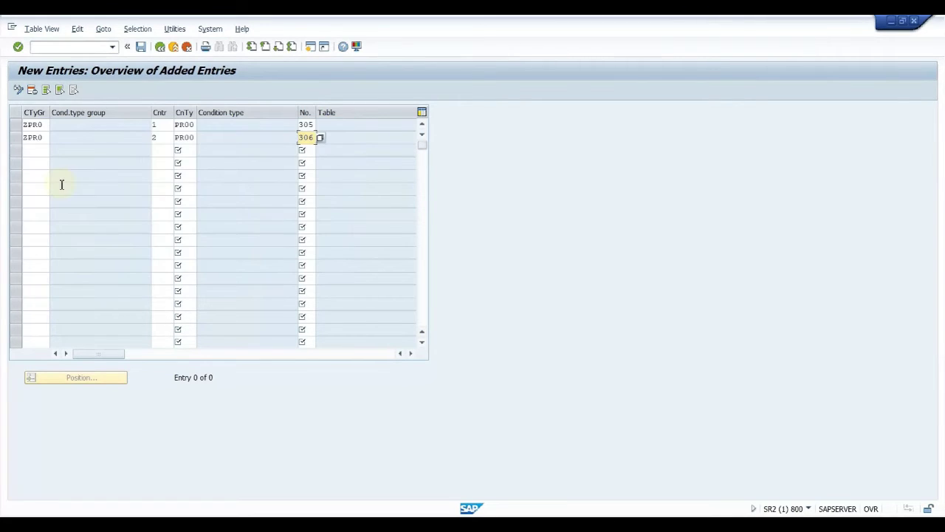
key(Return)
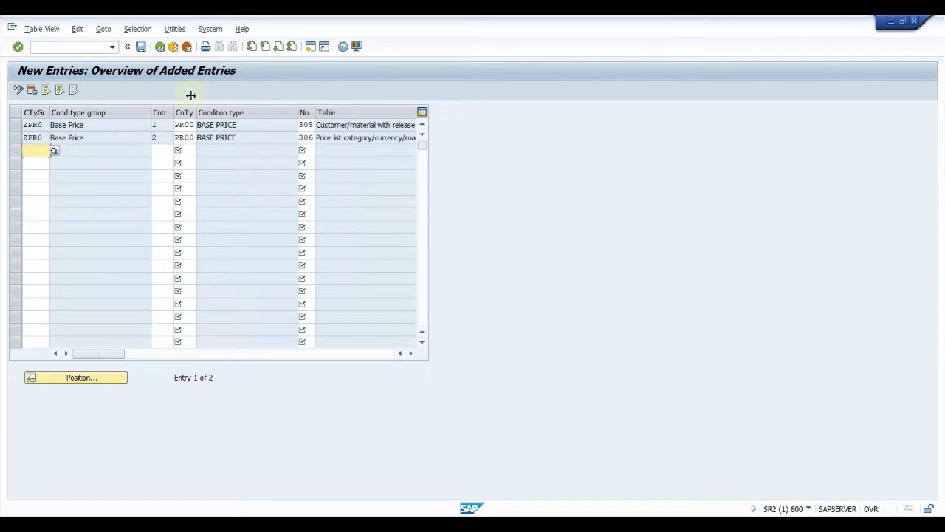
Save both ZPR0 PR00 table assignments to the customizing request and go back to the IMG tree.
click(140, 46)
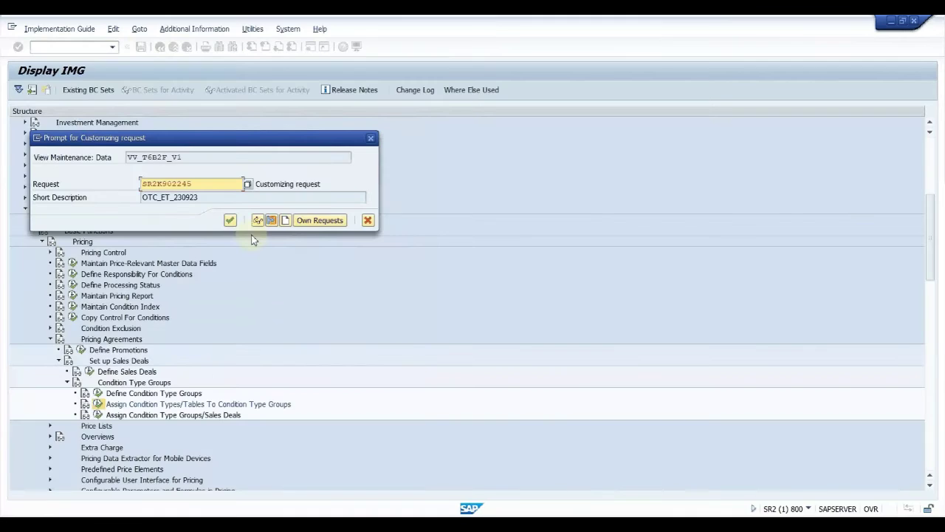
click(231, 221)
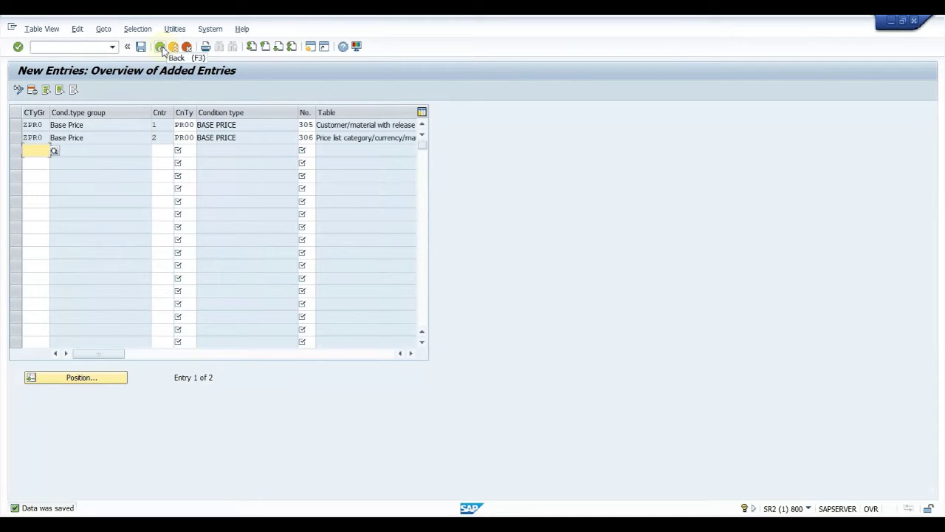
click(161, 47)
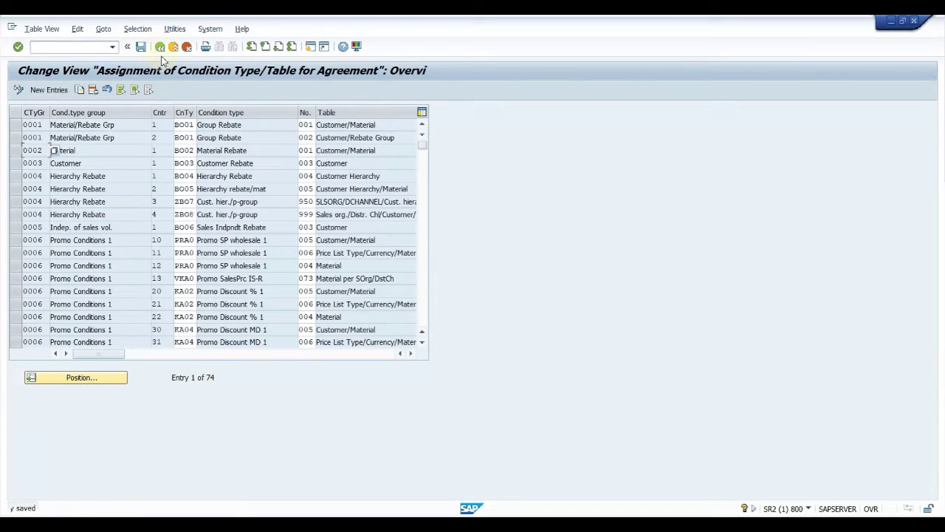
click(160, 46)
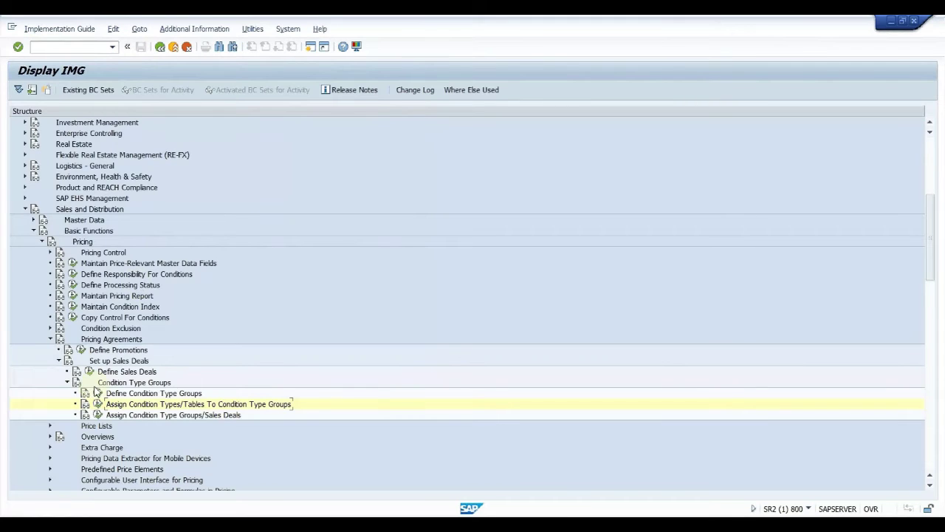
Give the Z020 Sales Deal agreement type condition type group ZPR0 (Base Price) and save it under the customizing request.
click(99, 415)
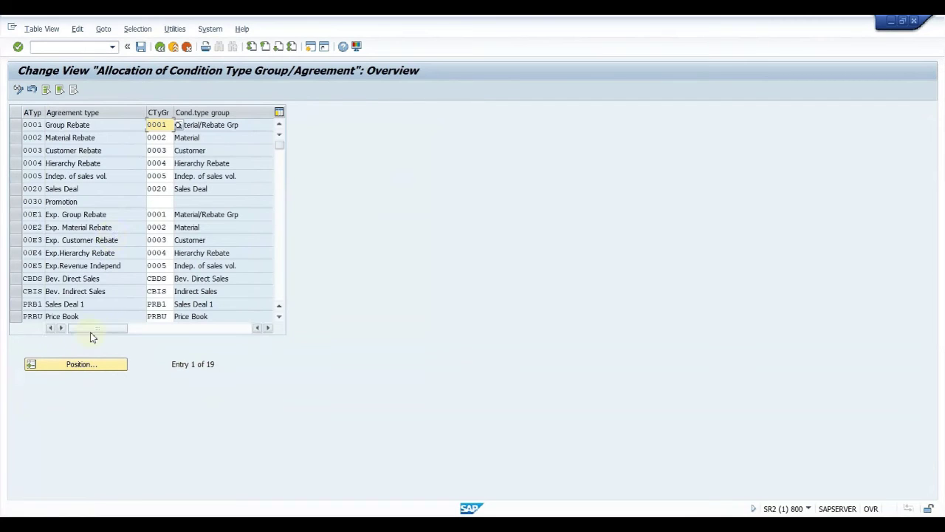
click(88, 360)
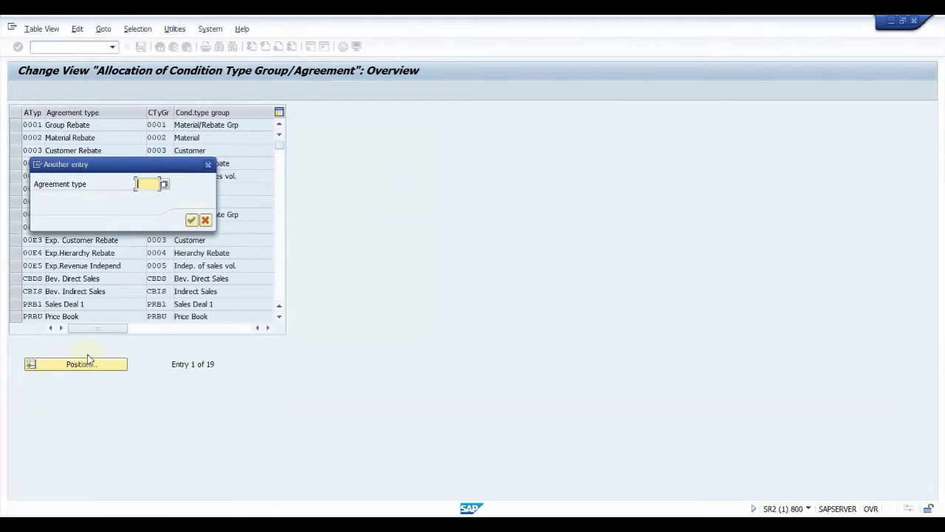
text(ZF01)
key(Return)
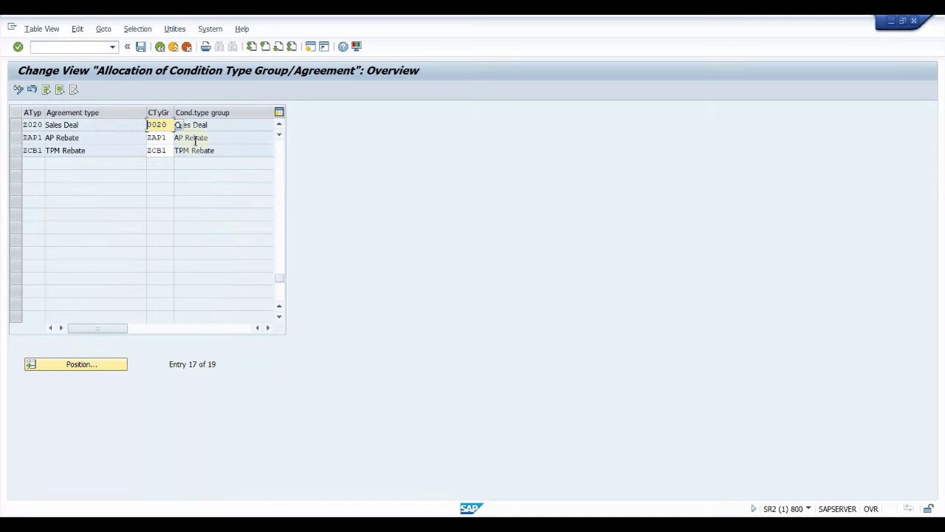
key(Delete)
key(Delete)
key(Delete)
text(z)
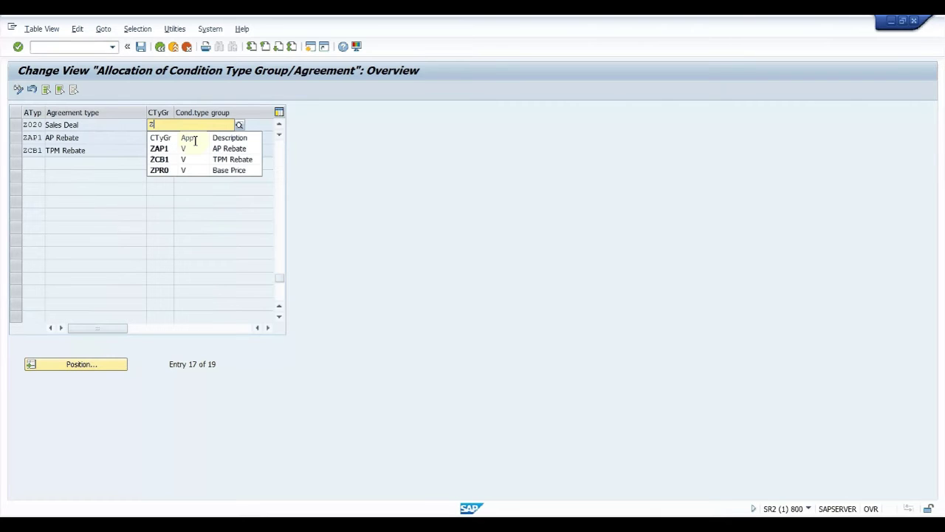
click(162, 170)
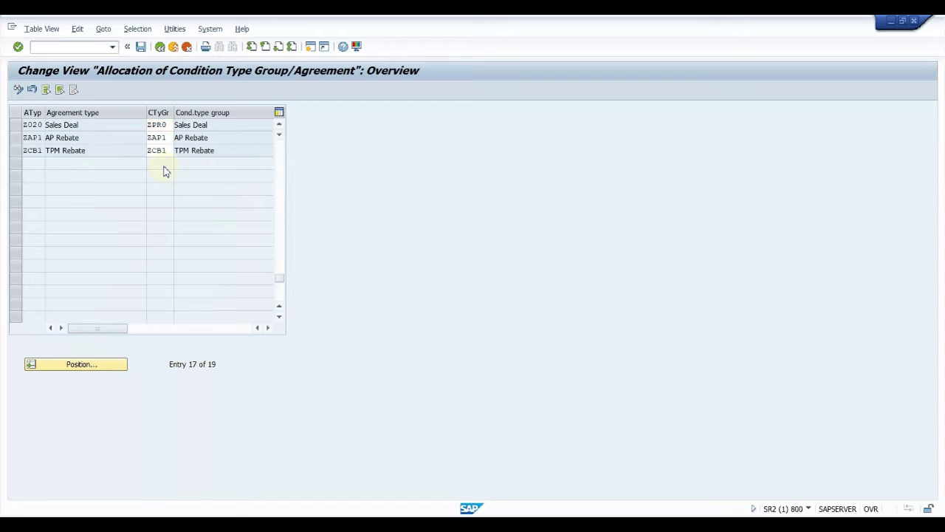
key(Return)
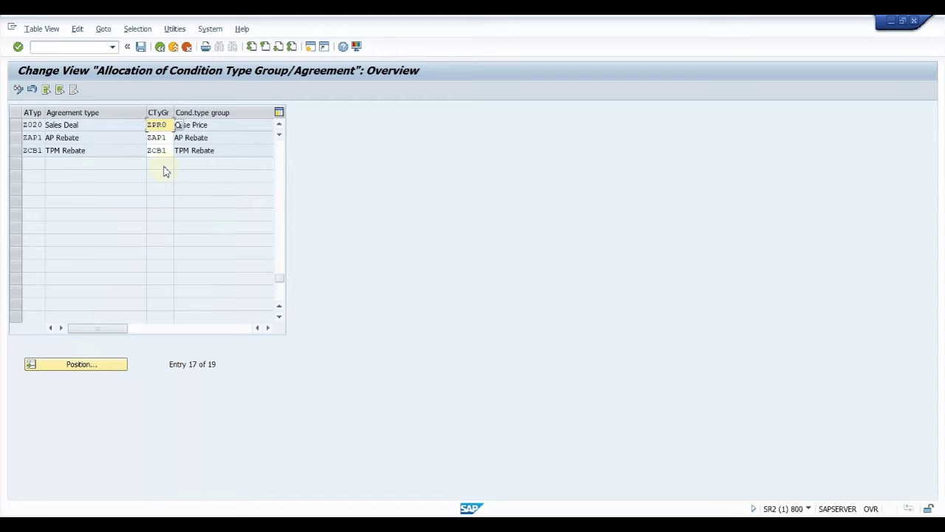
click(140, 48)
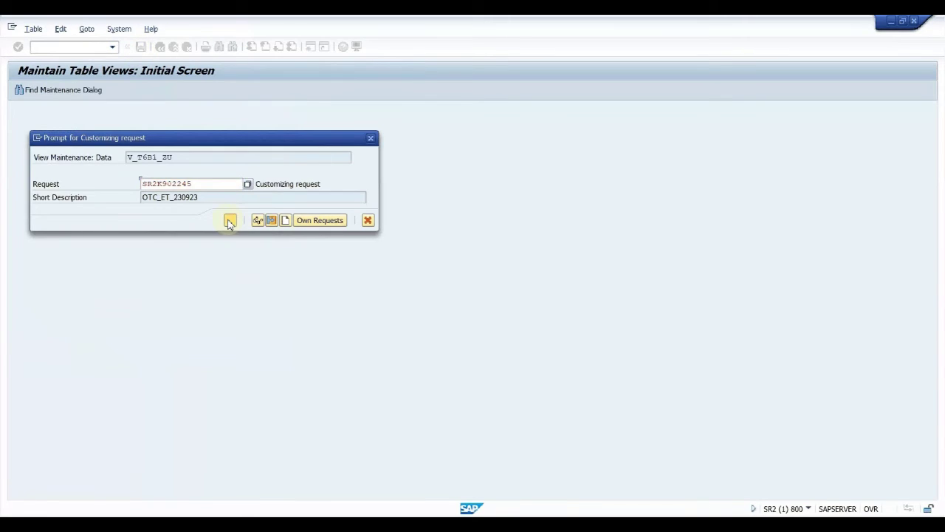
click(229, 221)
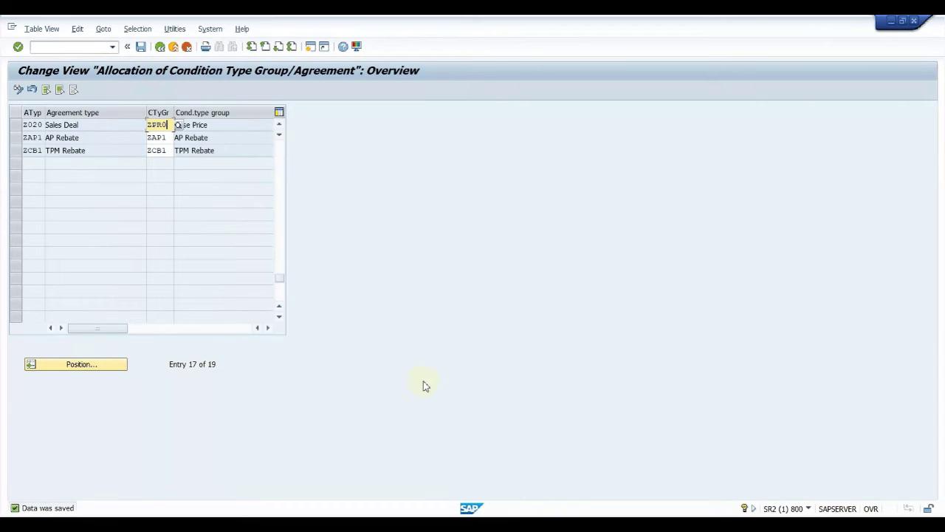
Open a fresh SAP session with the /o command.
click(65, 49)
text(/o)
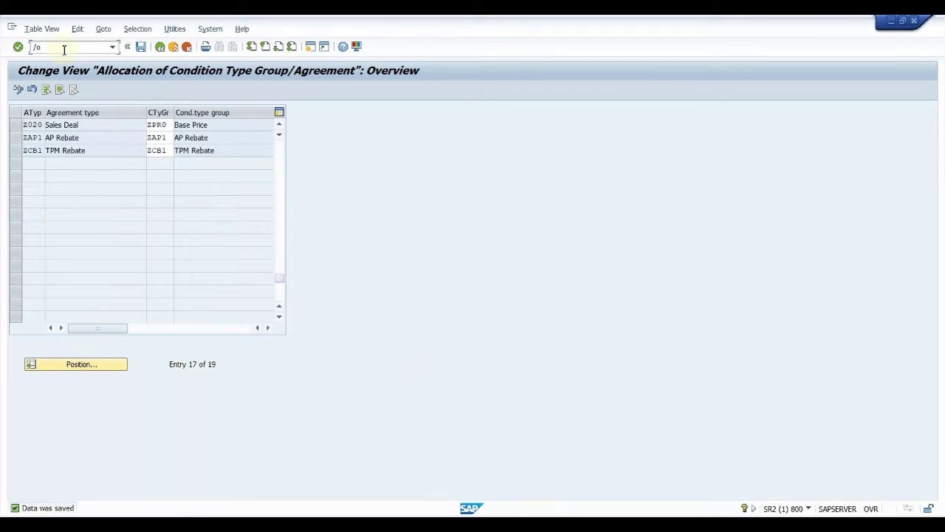
key(Return)
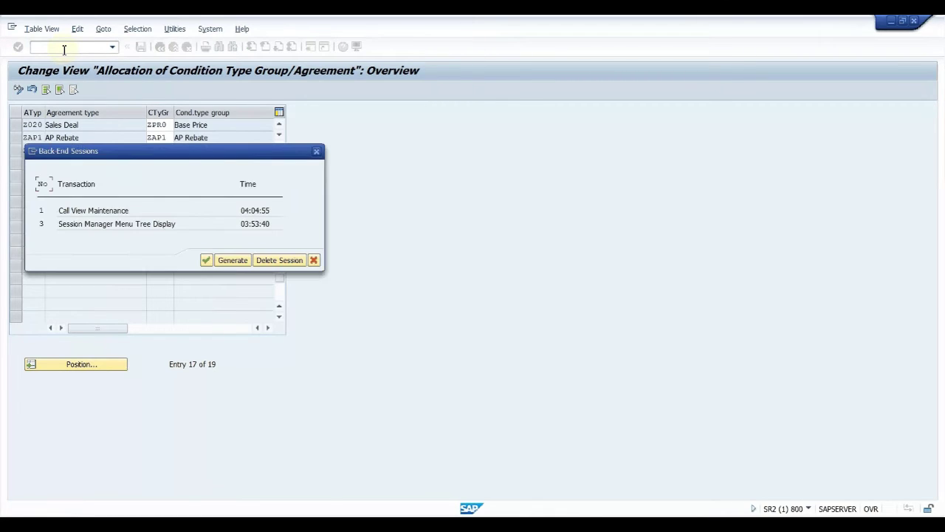
click(231, 260)
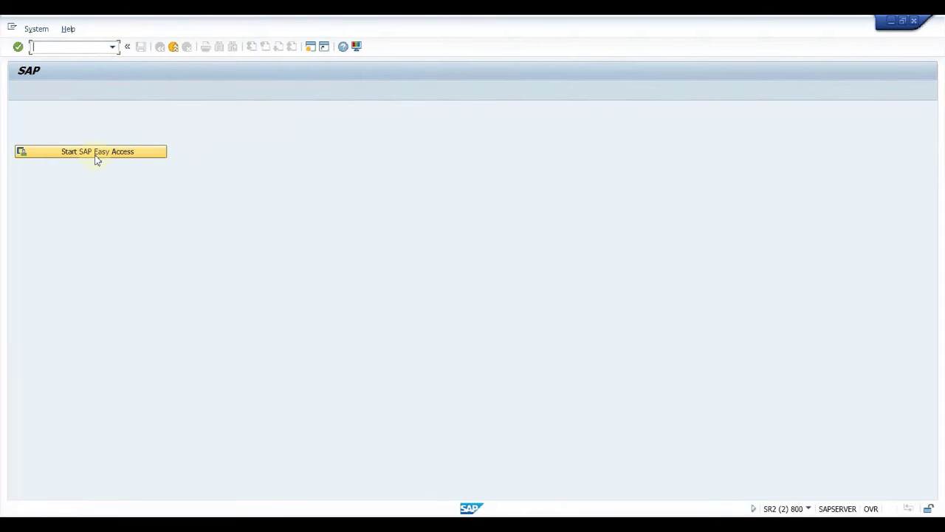
In SAP Easy Access, expand Logistics > Sales and Distribution > Master Data > Agreements > Sales Deal to show VB21, VB22 and VB23.
click(96, 158)
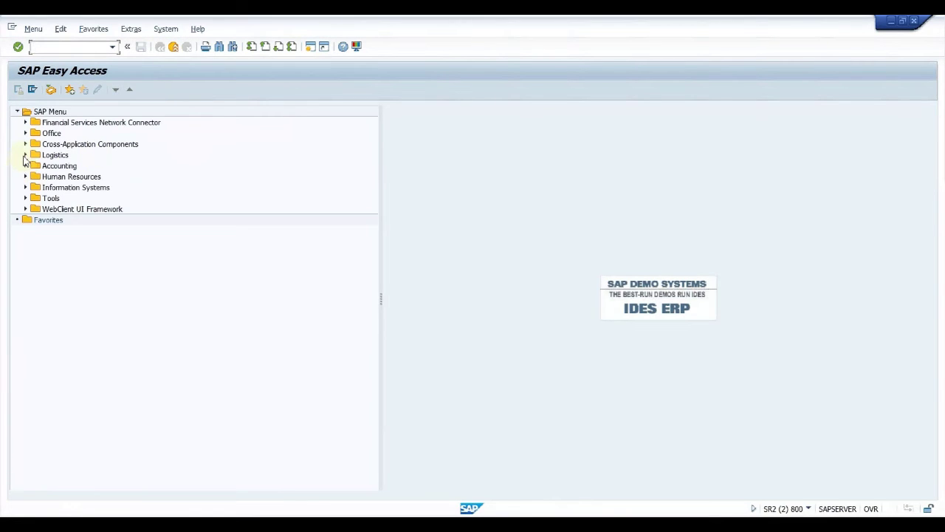
click(25, 155)
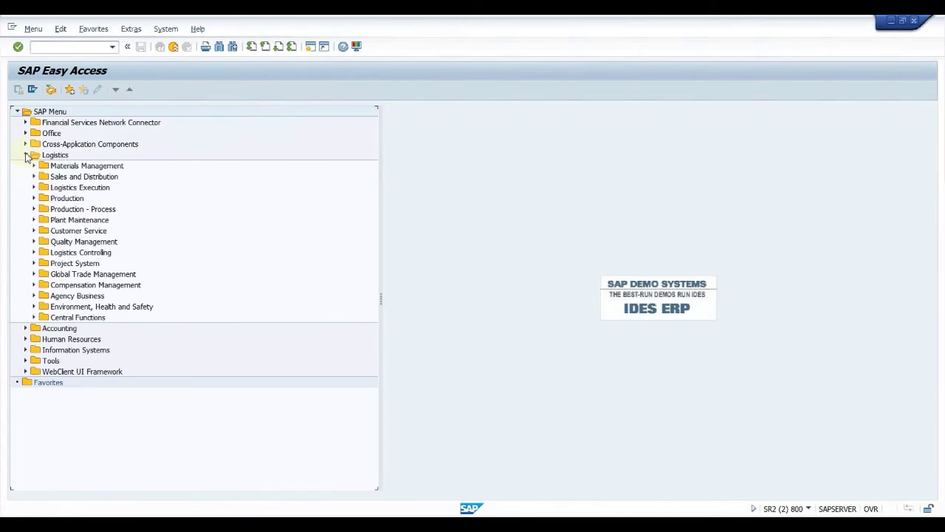
click(25, 156)
click(26, 155)
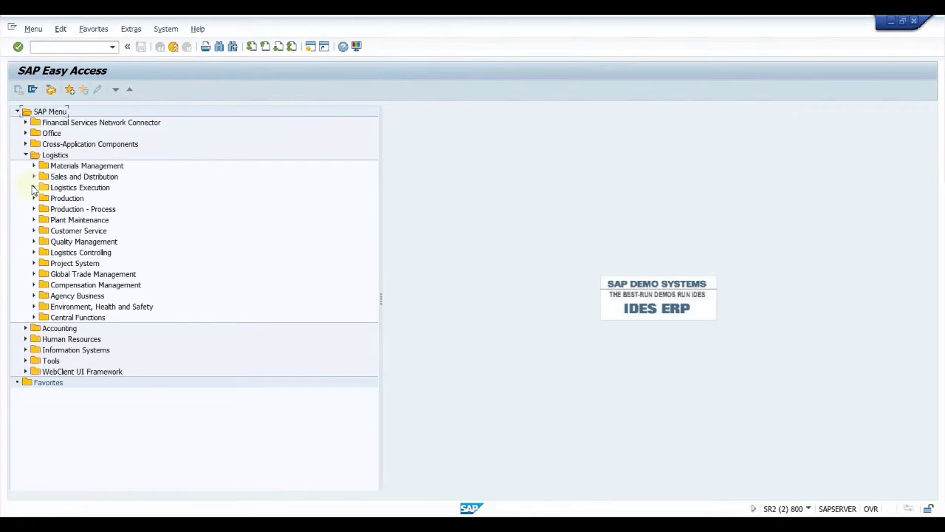
click(33, 176)
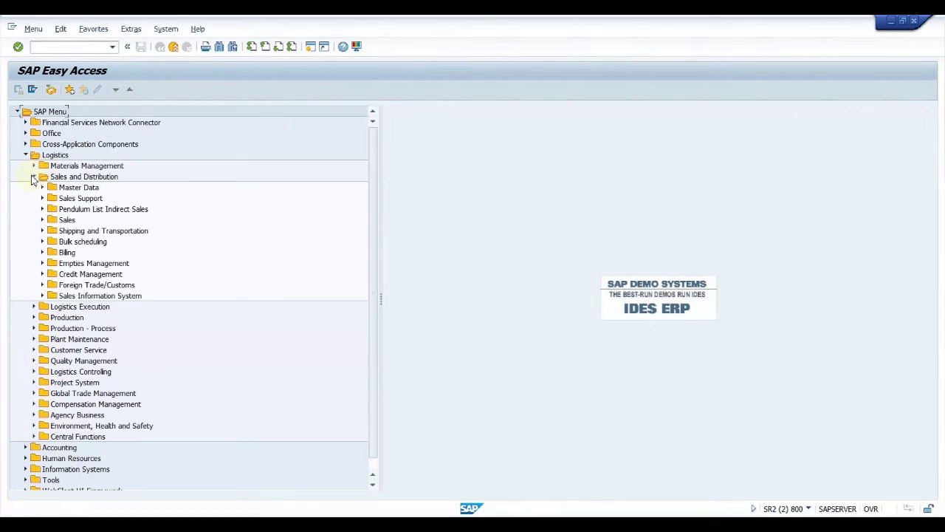
click(42, 187)
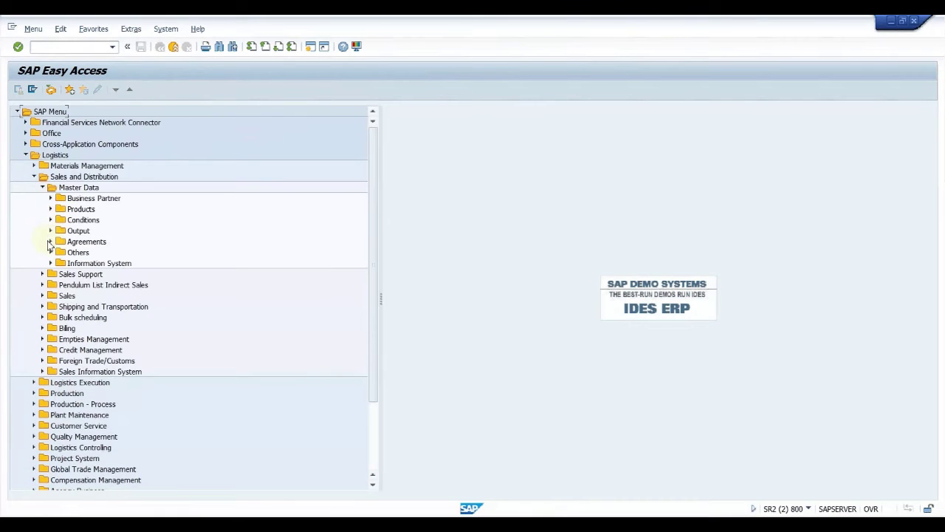
click(50, 241)
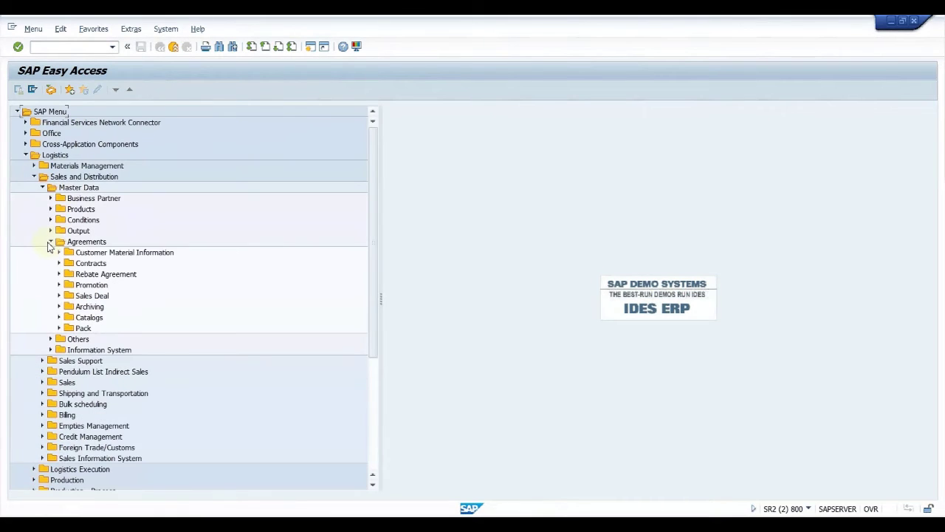
click(57, 296)
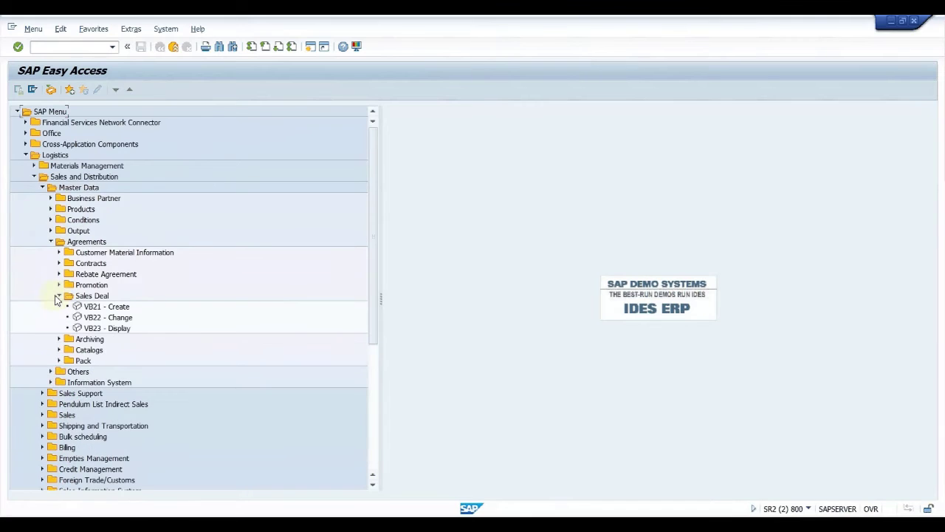
Create a sales deal of type Z020 in VB21, reaching the overview with validity 01.10.2023–31.10.2023 in INR.
double_click(110, 307)
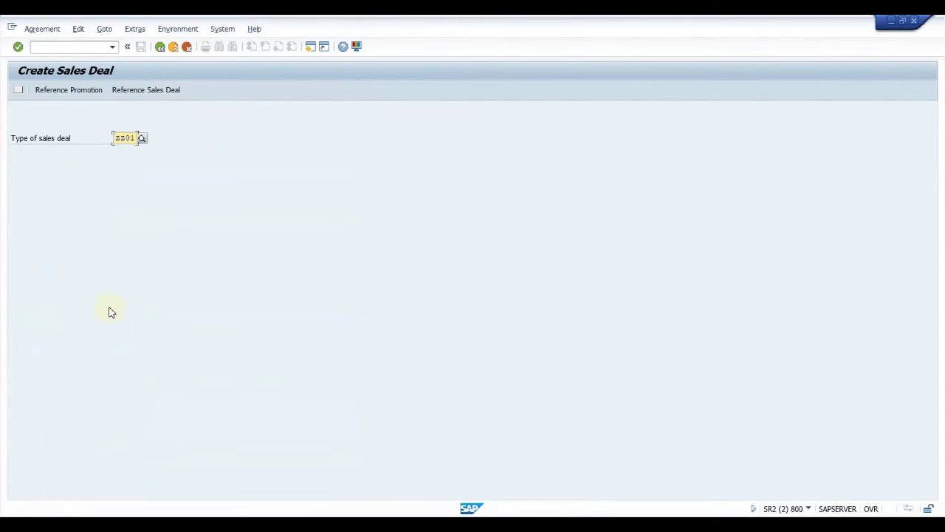
double_click(130, 141)
text(ZZ012)
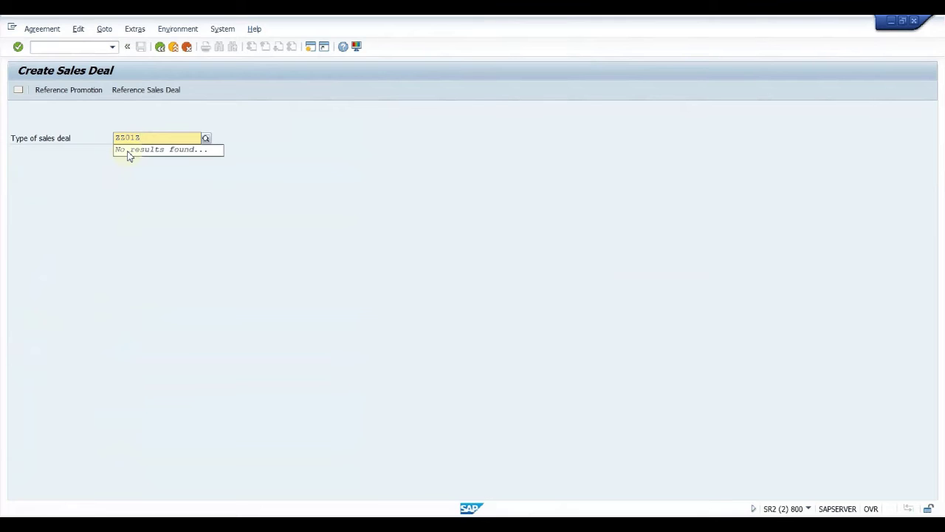
key(BackSpace)
key(shift+Home)
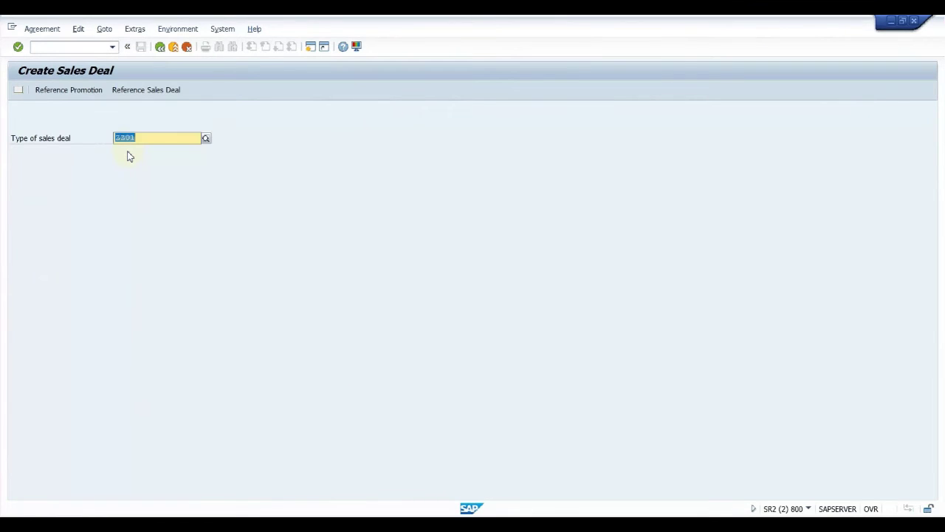
key(BackSpace)
text(Z020)
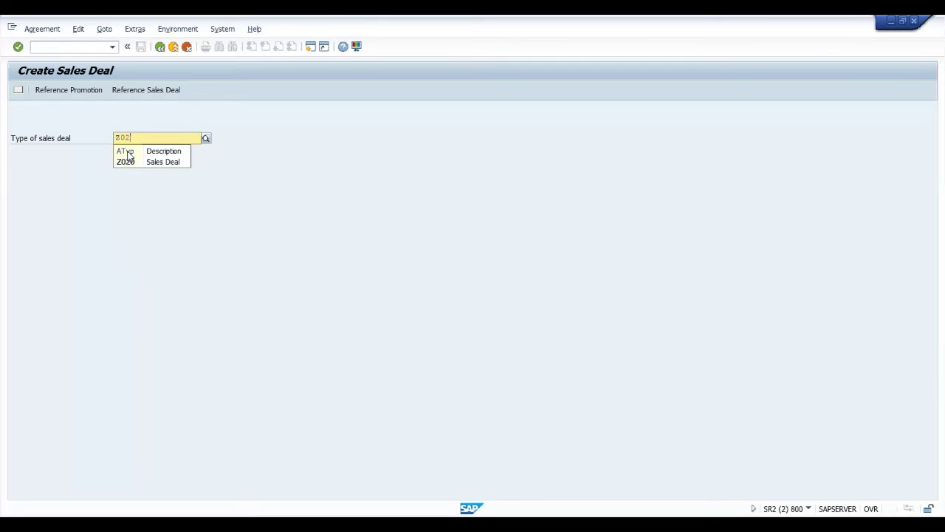
click(127, 166)
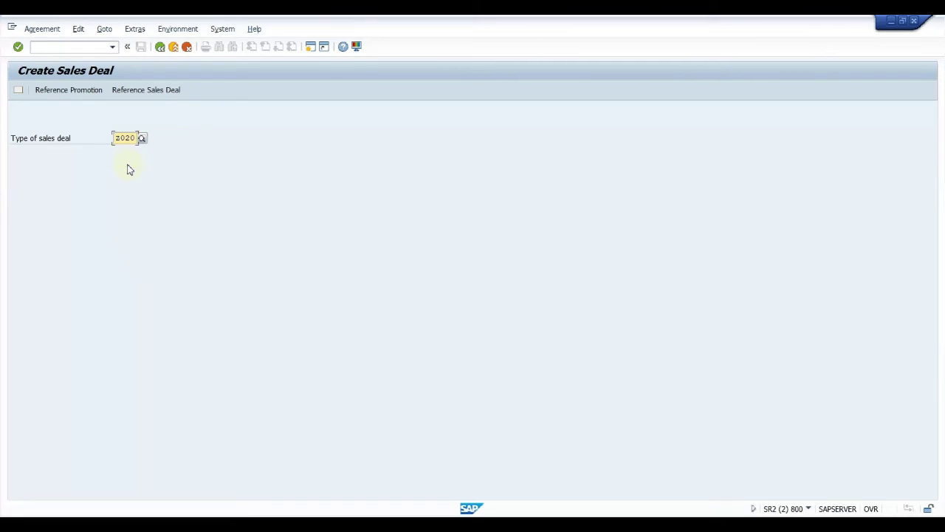
key(Return)
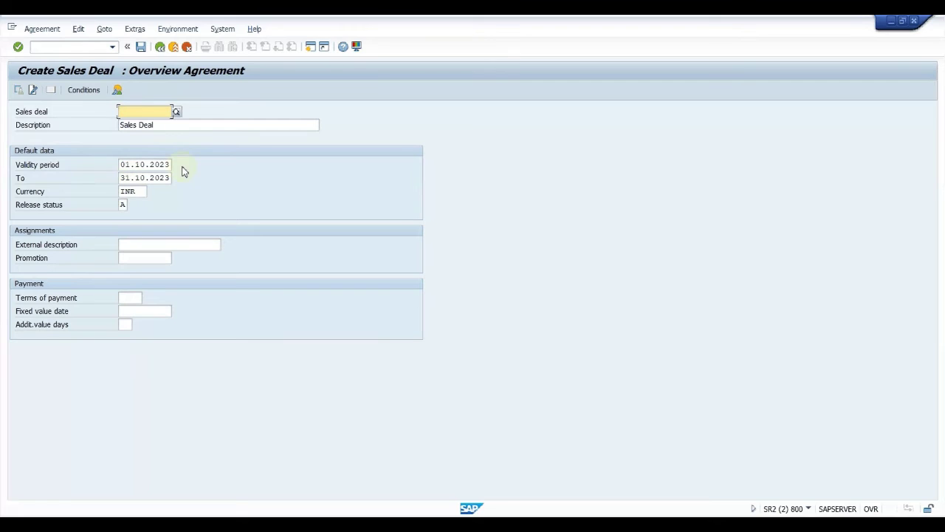
Replace the deal description with 'Base Price Deal' and enter 'Testing' as external description.
click(157, 126)
drag(156, 127, 117, 130)
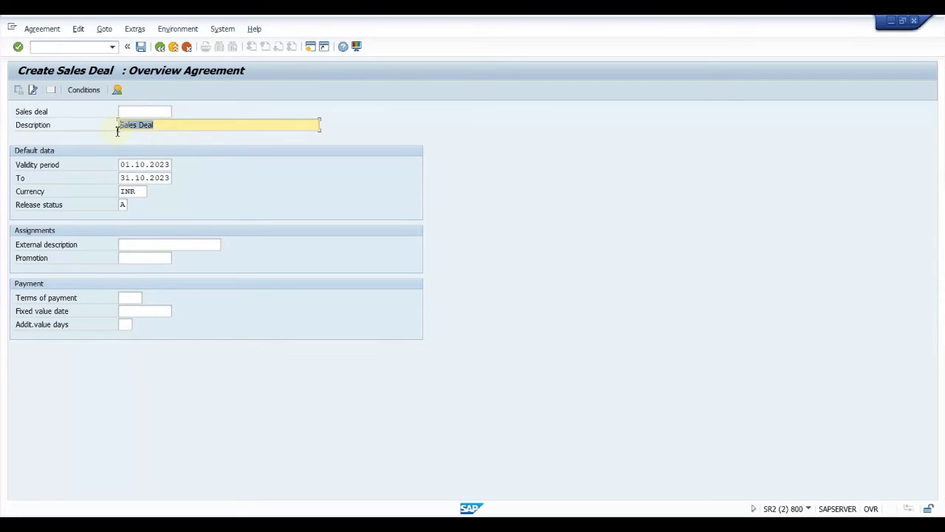
text(Base Price Deal)
click(137, 245)
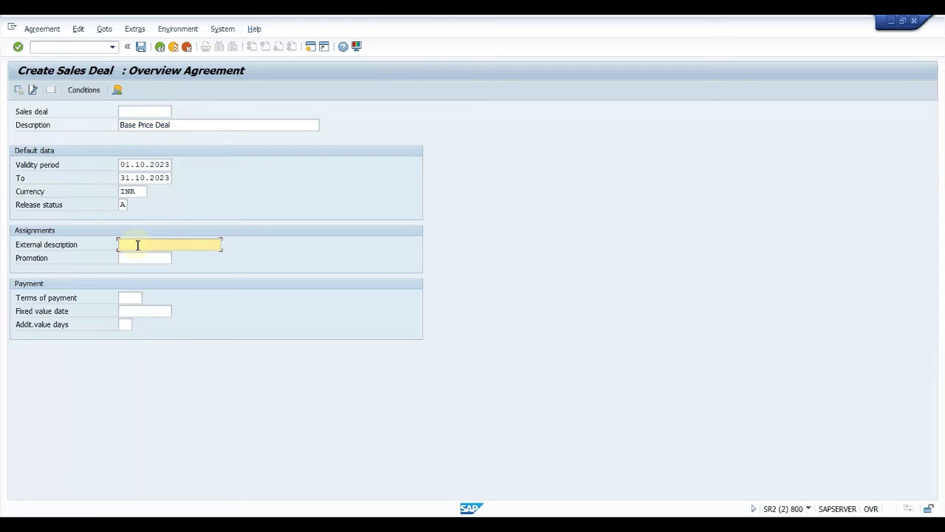
text(Testing)
Choose the PR00 Customer/material with release status key combination for the deal's conditions.
click(83, 91)
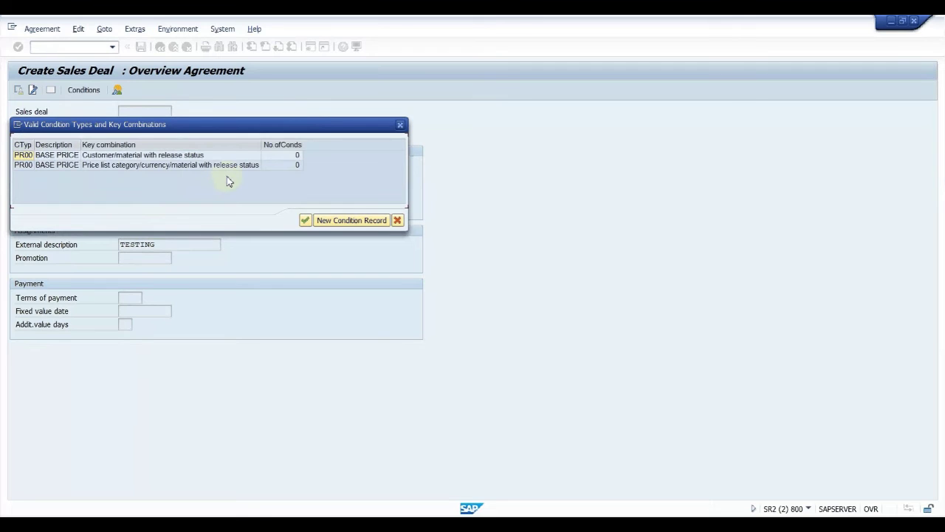
click(22, 155)
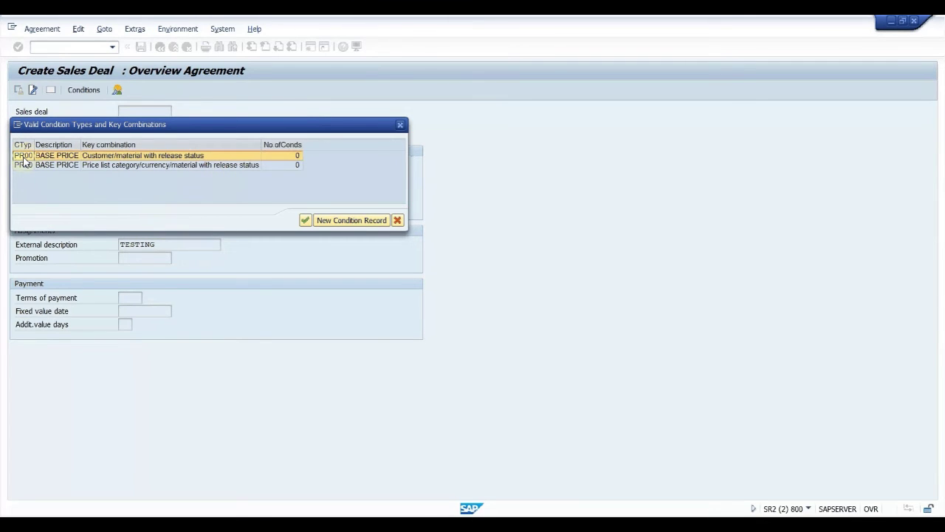
click(305, 221)
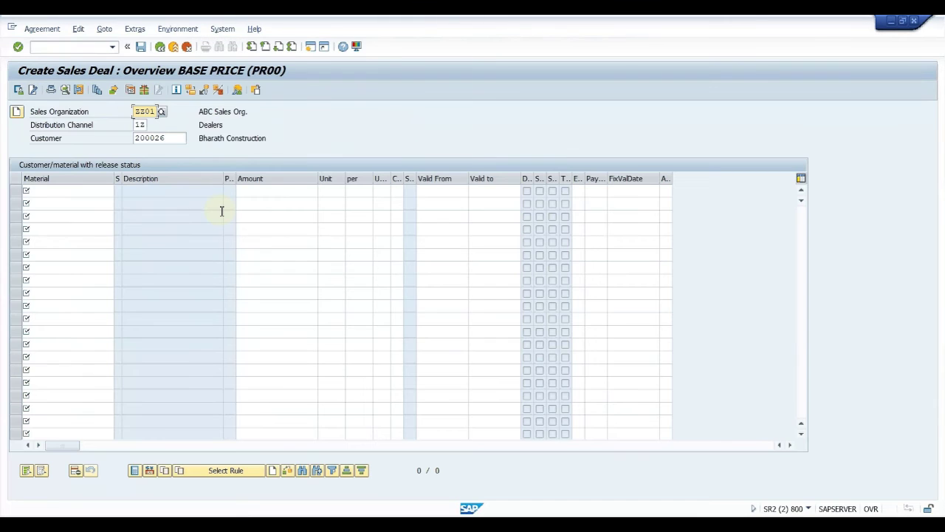
double_click(148, 111)
Enter a price row for material STEEL_100MM with amount 99000 INR.
click(78, 191)
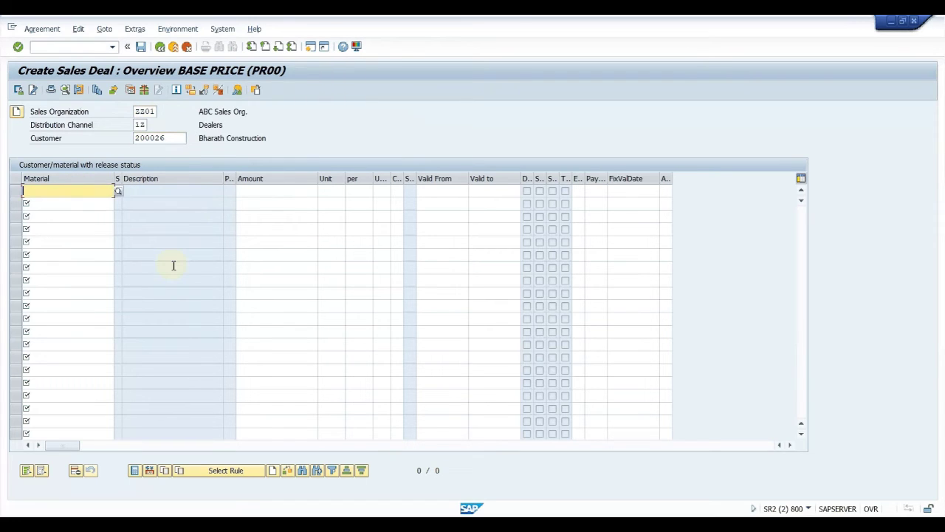
text(STeel)
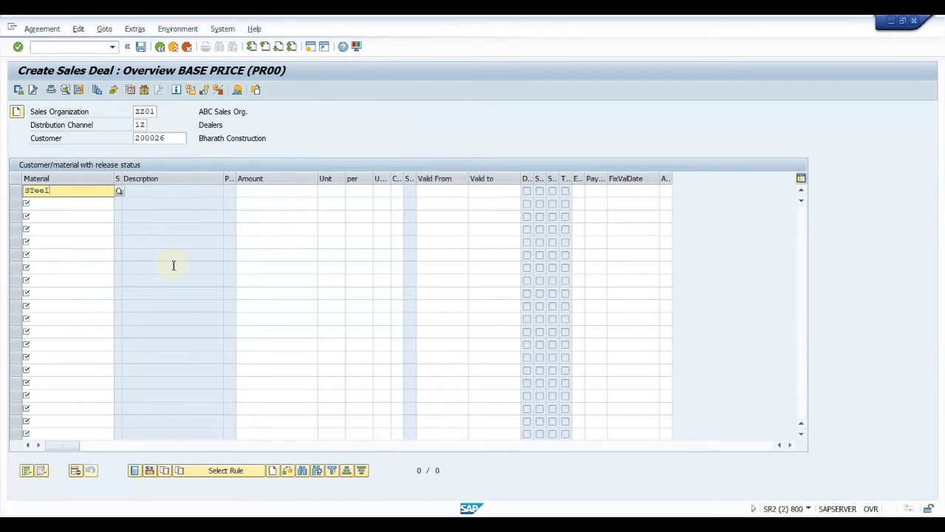
text(_100)
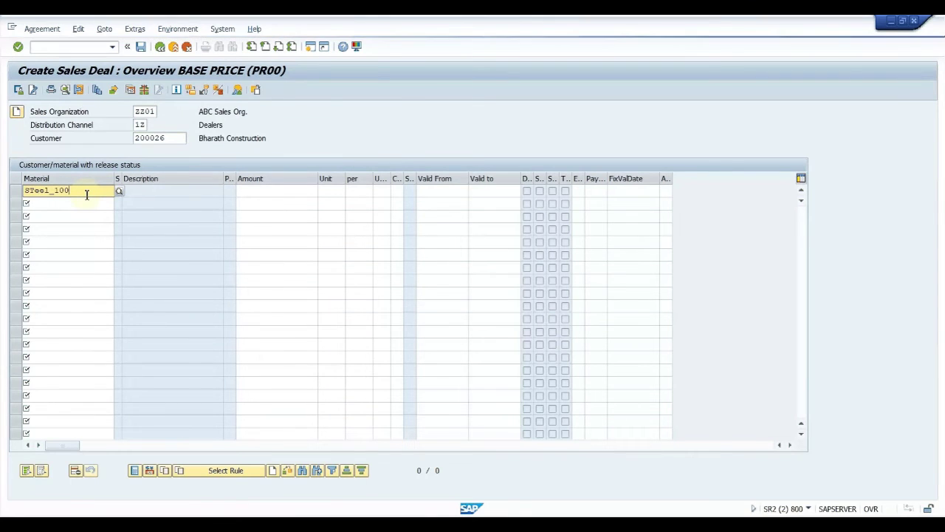
text(M)
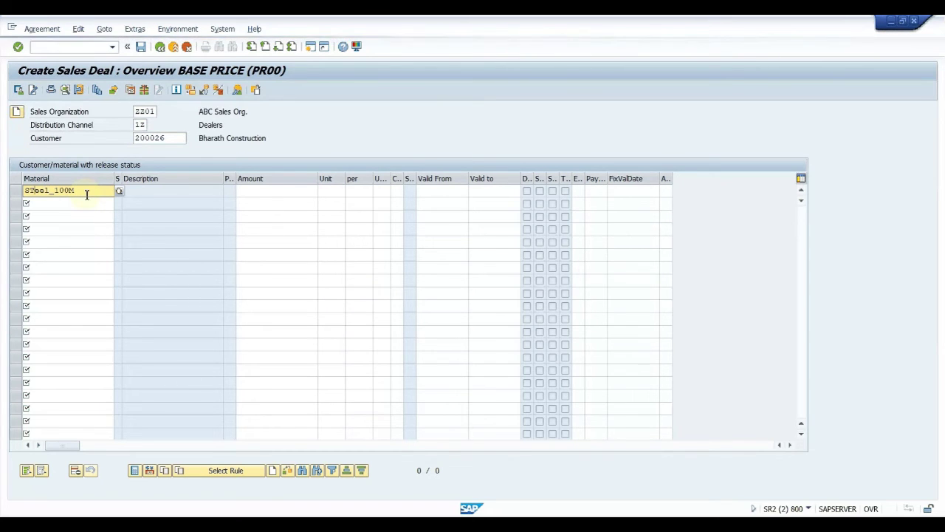
key(BackSpace)
key(BackSpace)
key(BackSpace)
key(BackSpace)
key(BackSpace)
key(BackSpace)
key(BackSpace)
key(BackSpace)
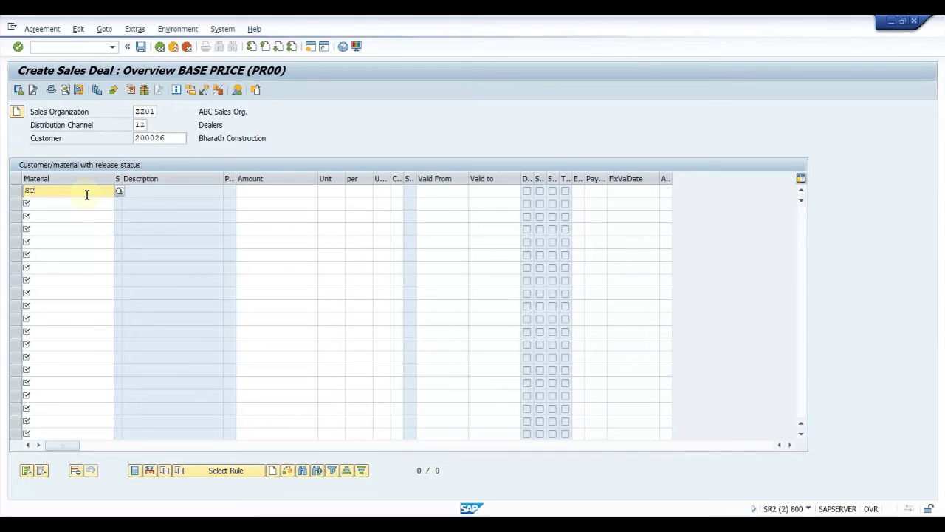
text(EEL)
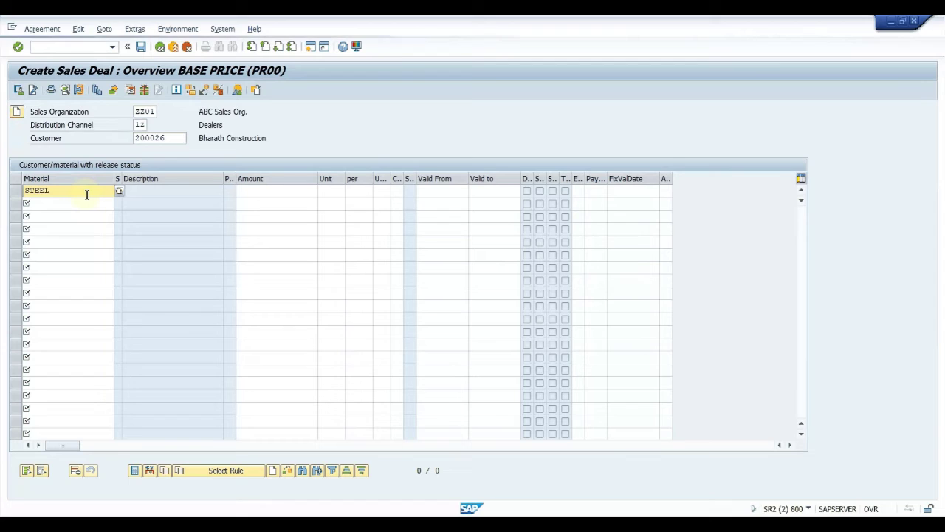
text(_1)
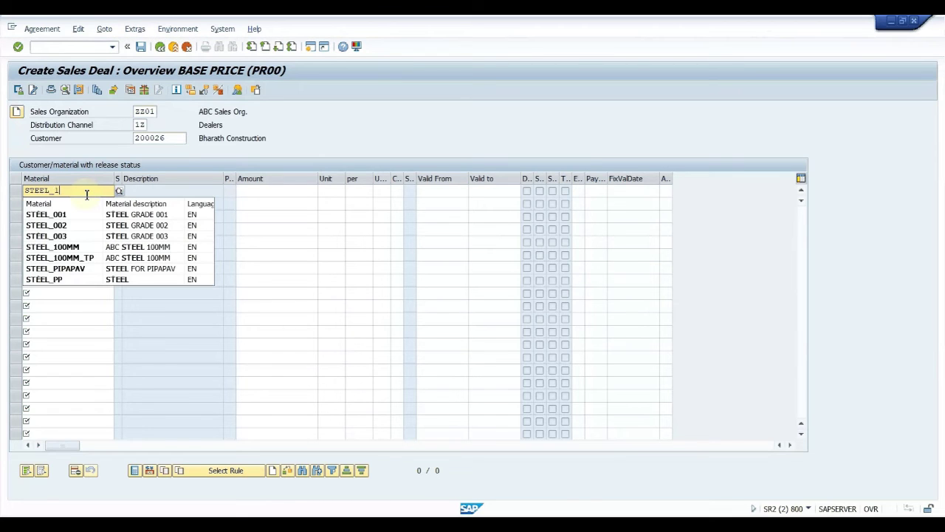
text(00)
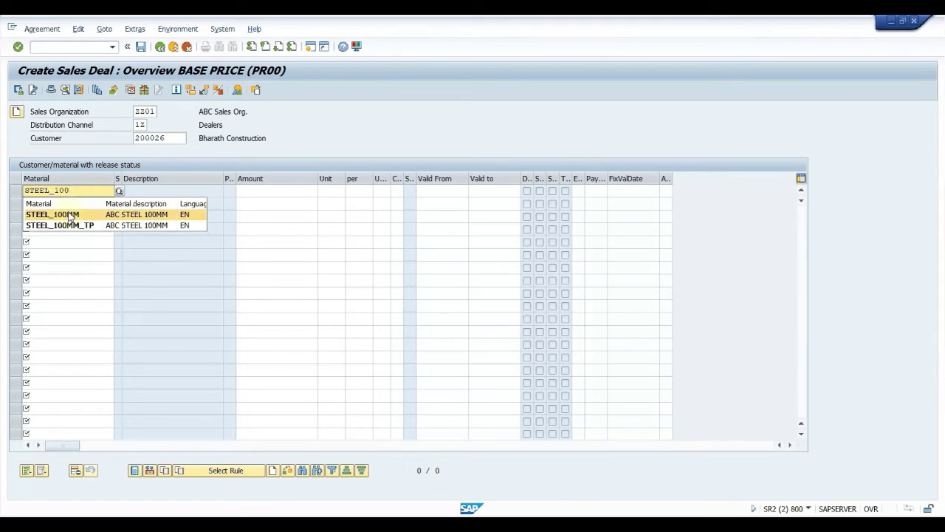
click(69, 215)
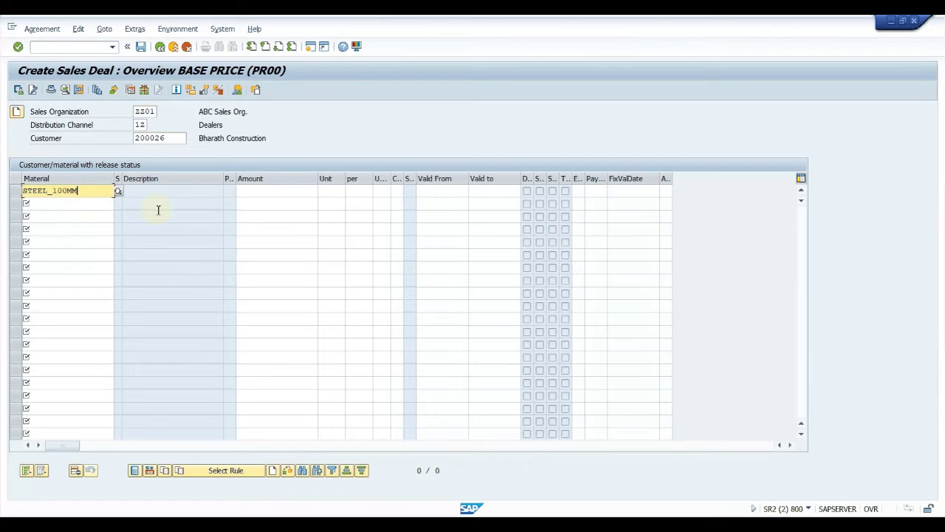
click(269, 190)
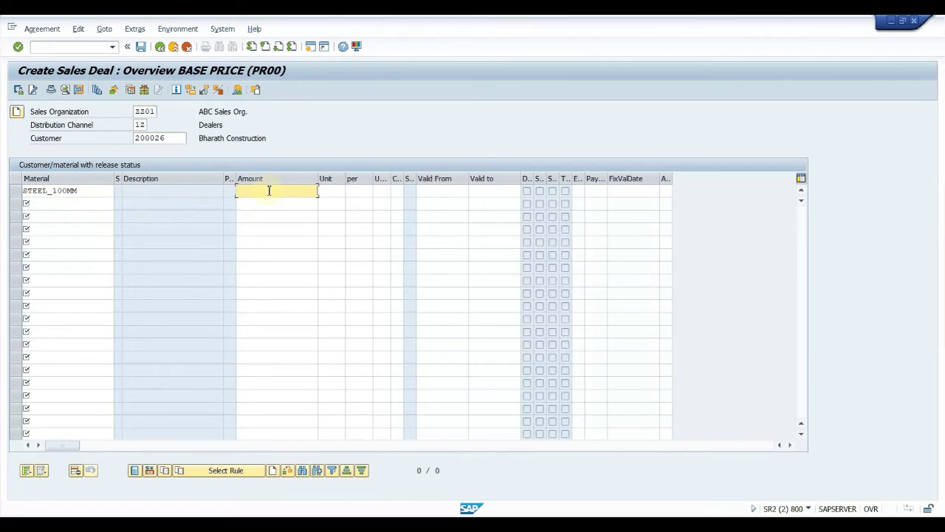
text(99000)
key(Return)
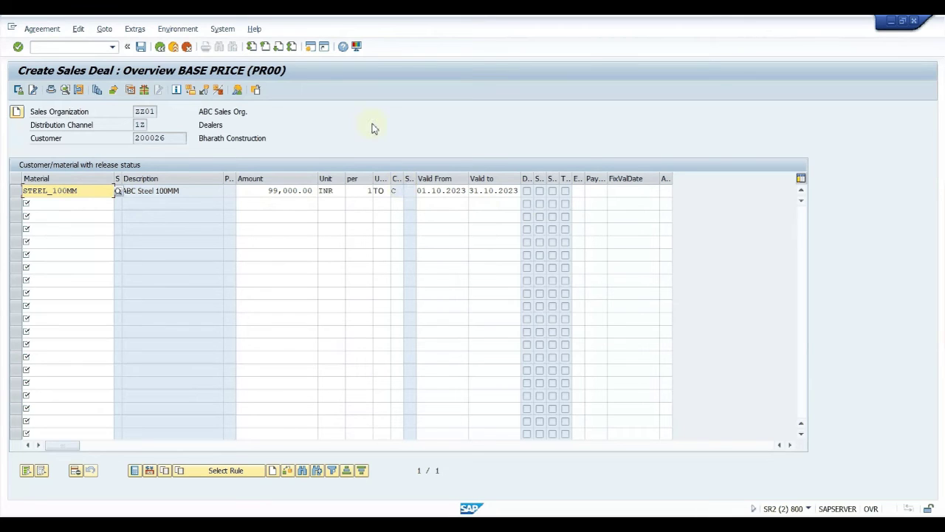
Save the deal as Sales Deal 92, accepting its overlap with deal 91.
click(165, 48)
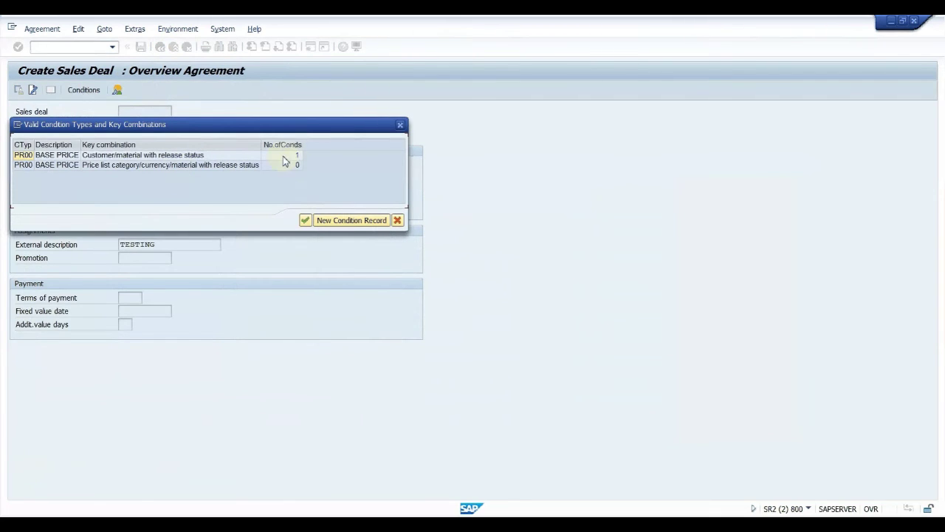
click(397, 220)
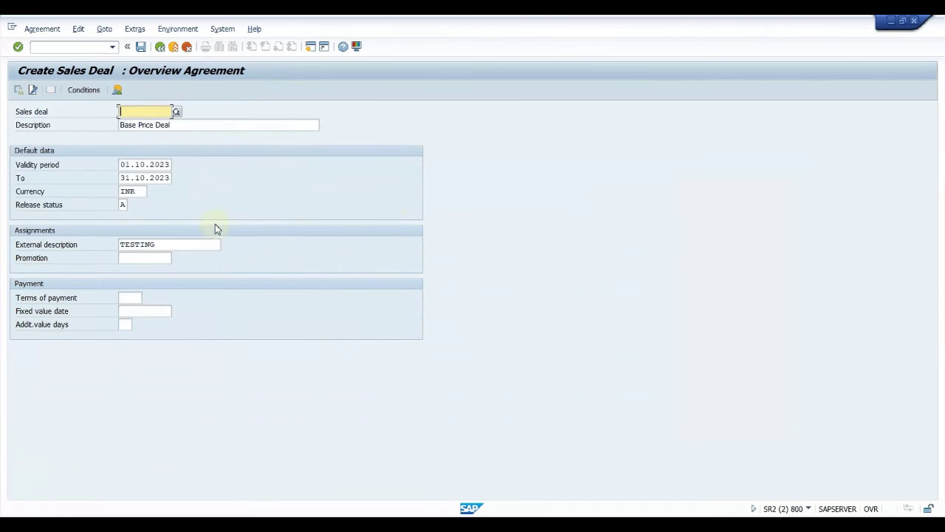
click(140, 46)
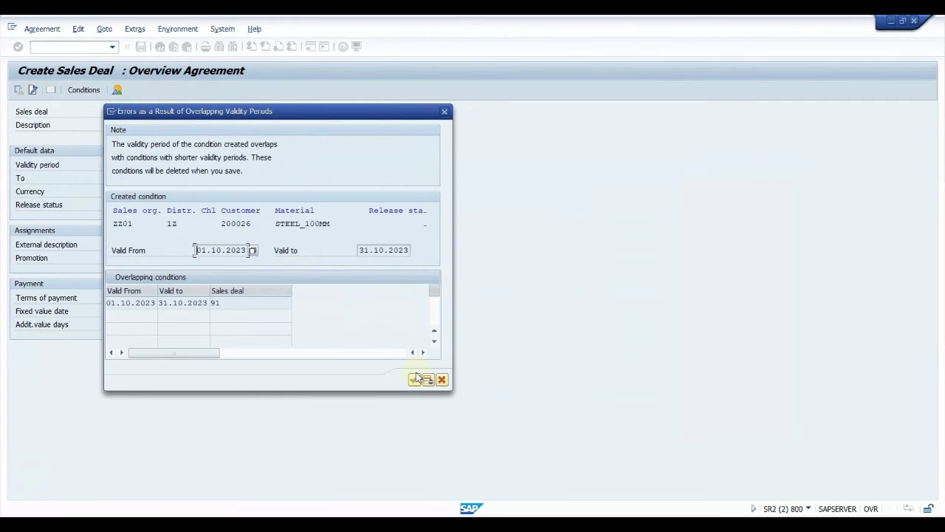
click(237, 306)
click(412, 380)
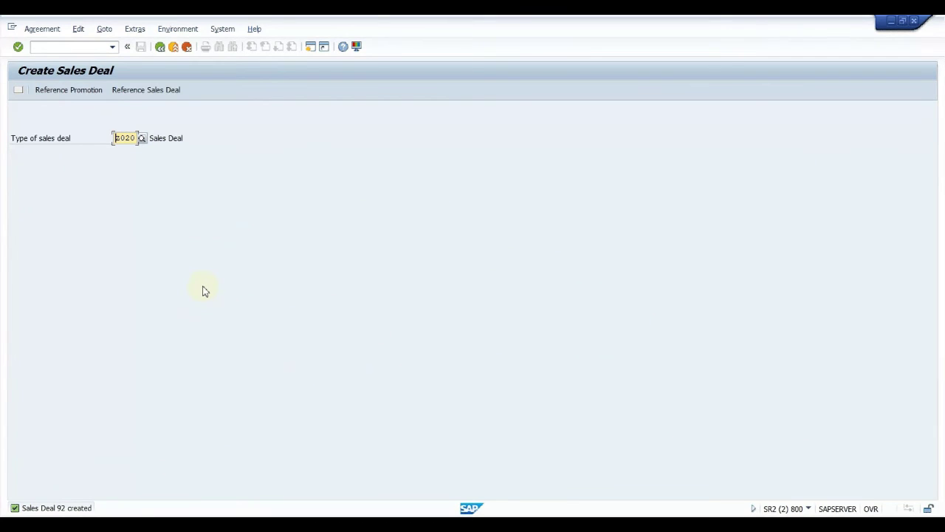
Reopen Sales Deal 92 in change mode via Agreement > Change.
click(42, 28)
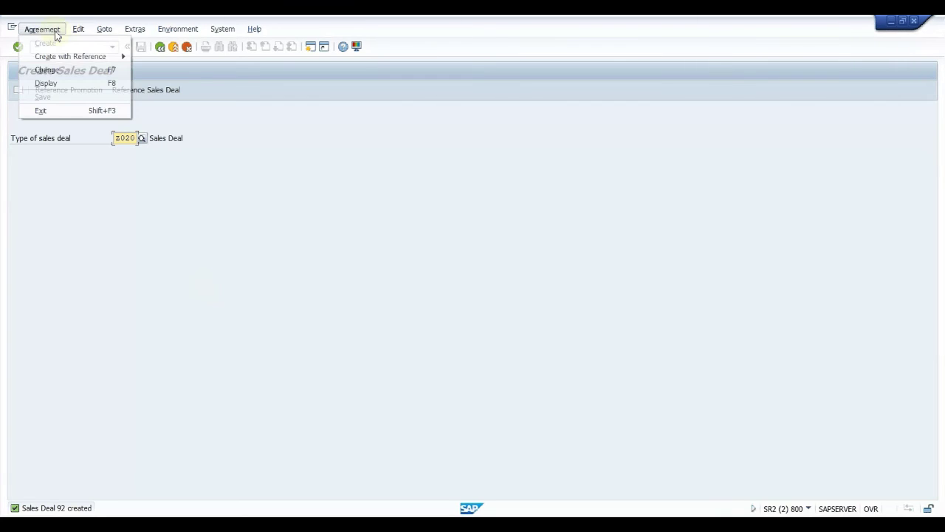
click(53, 72)
key(Return)
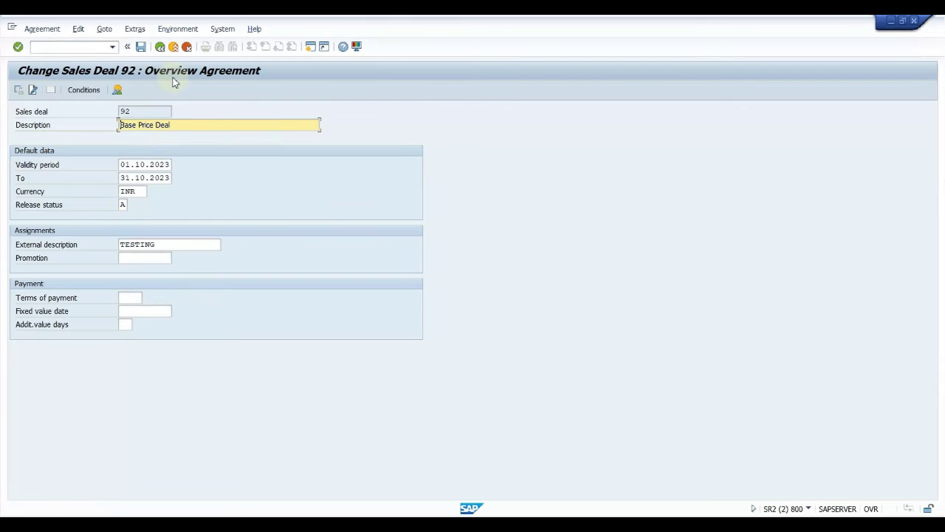
Start a VA01 standard order in the other session with the customer as sold-to party.
click(160, 47)
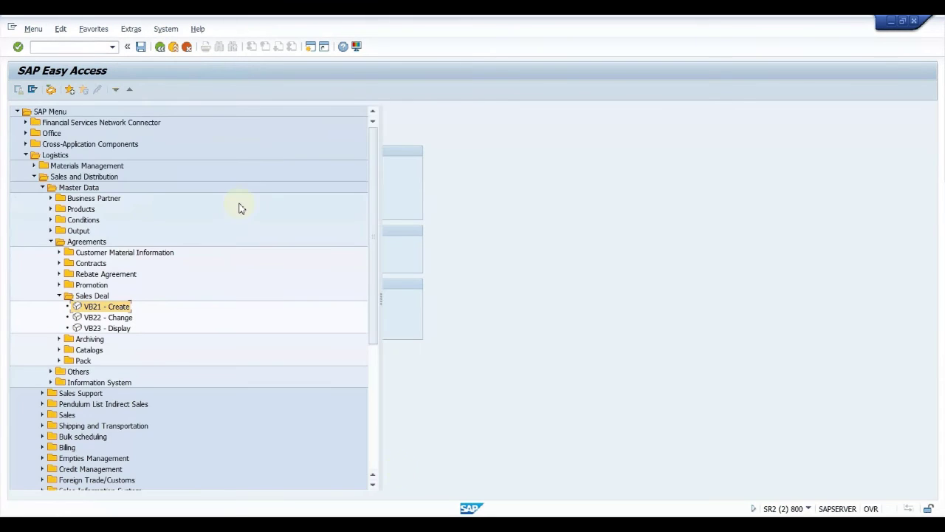
mouse_move(526, 523)
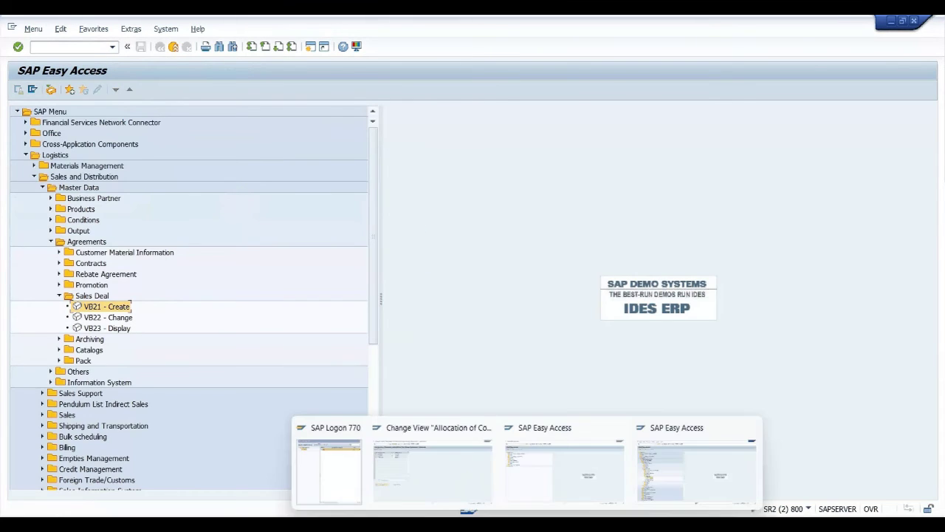
click(558, 476)
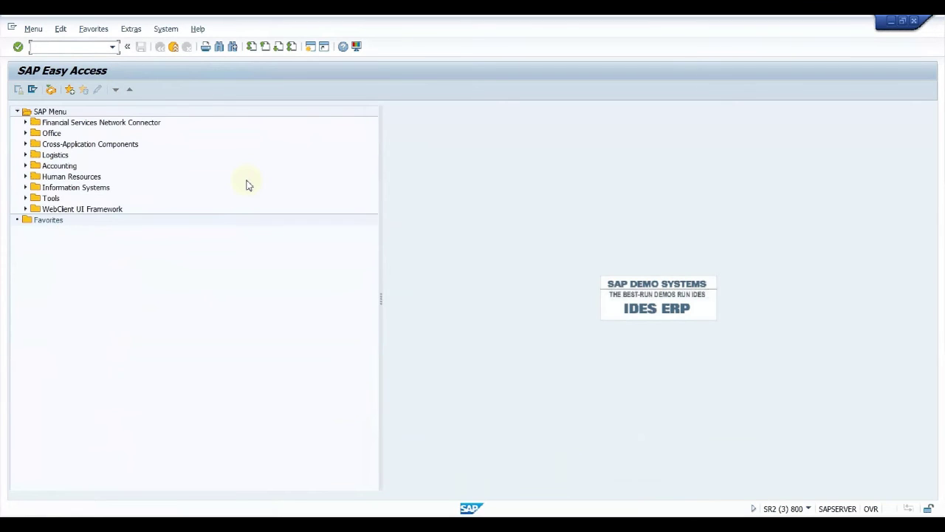
text(va01)
key(Return)
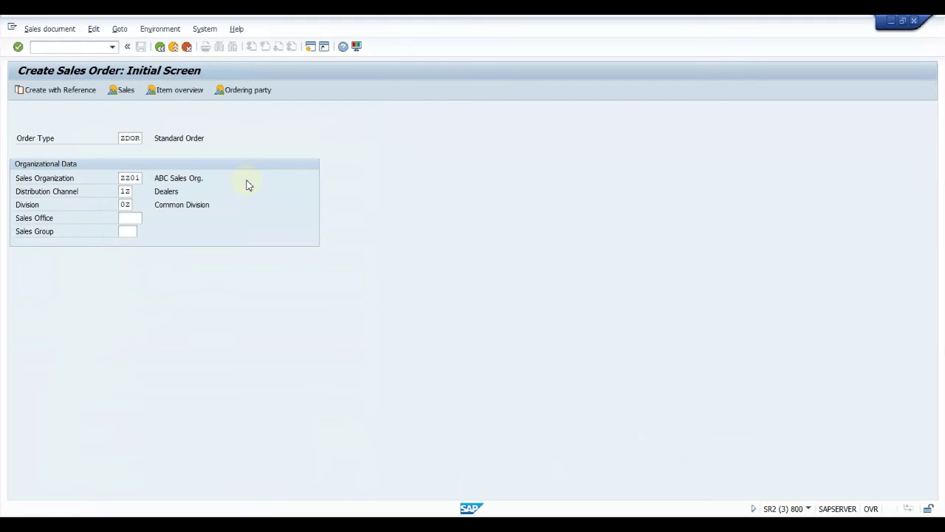
key(Return)
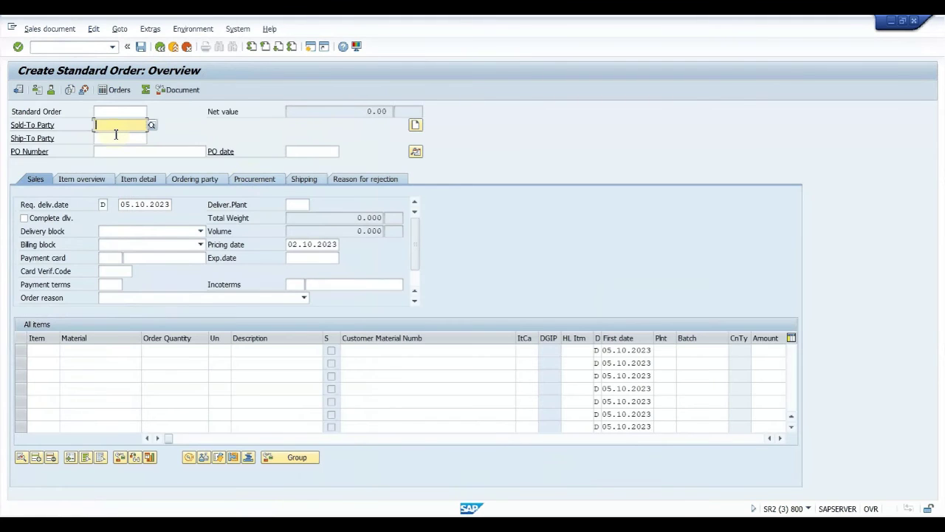
text(20002)
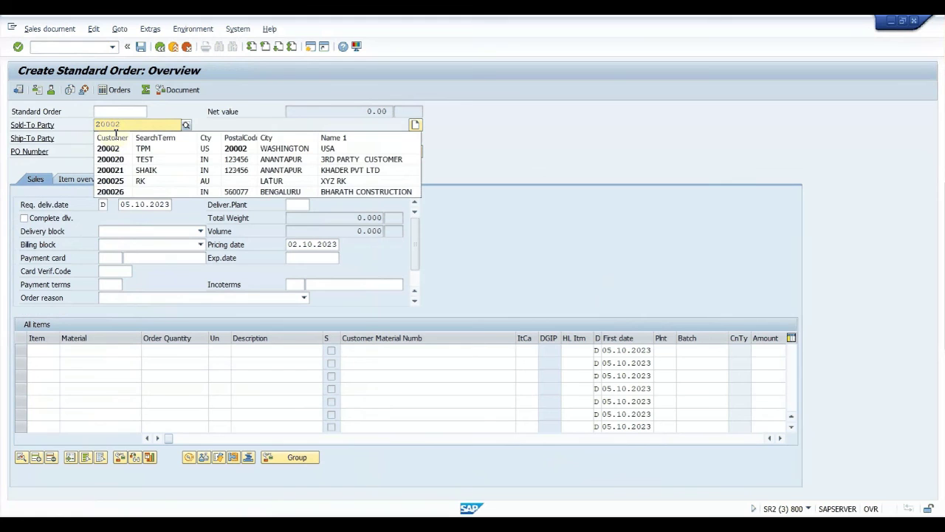
text(6)
click(131, 151)
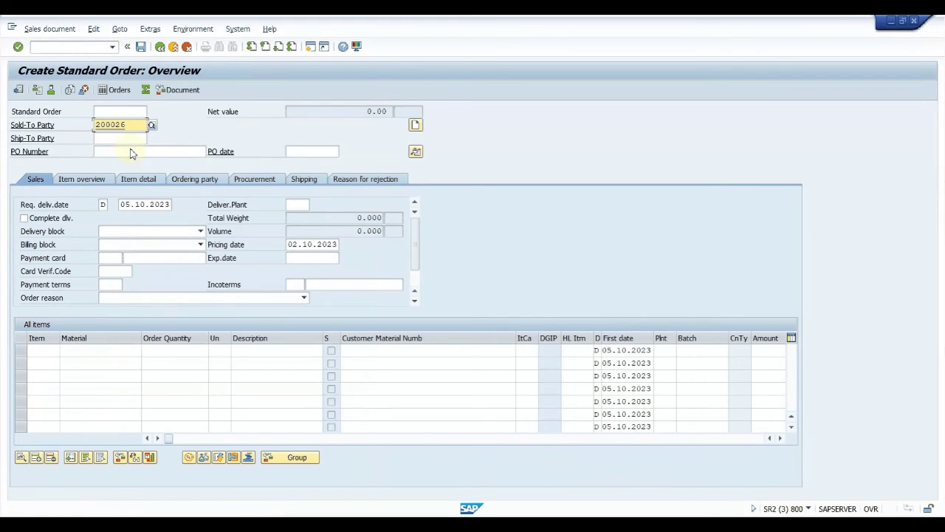
Add item 10 of 5 TO STEEL_100MM and open its item detail data.
click(88, 349)
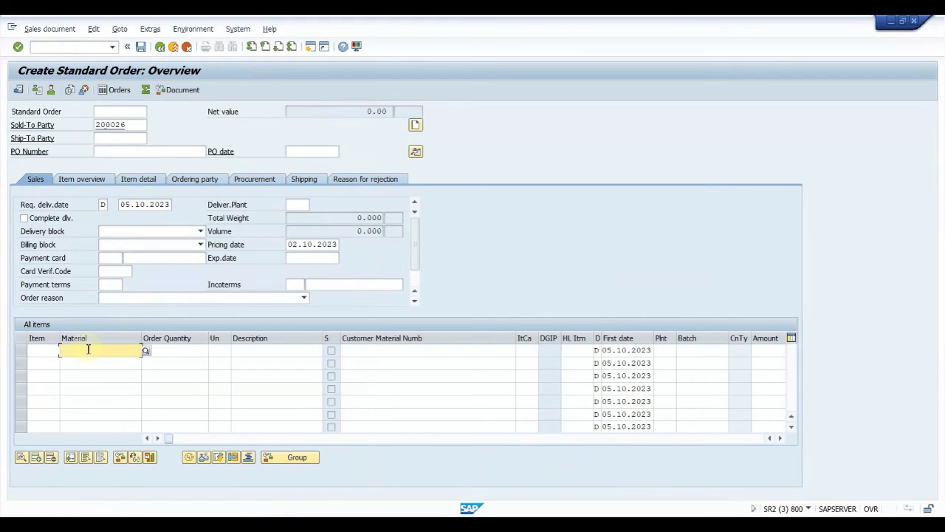
text(STeel)
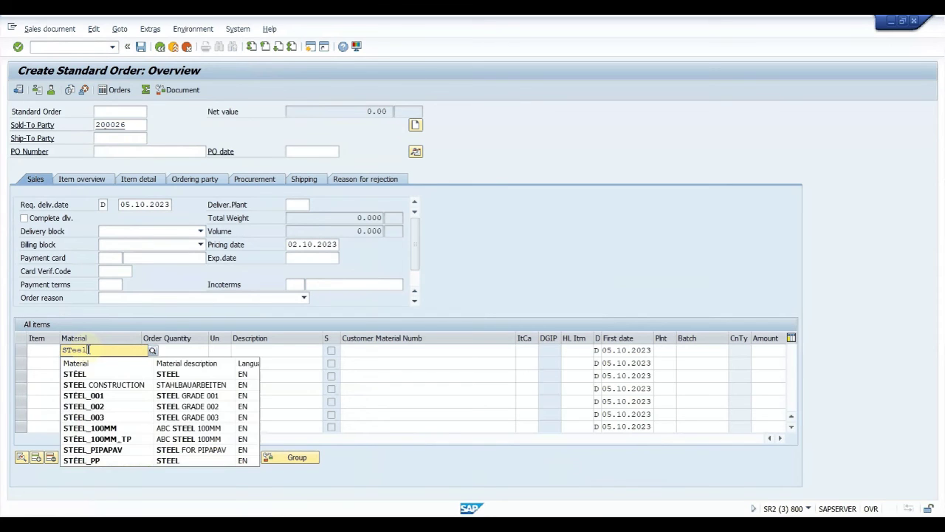
click(111, 427)
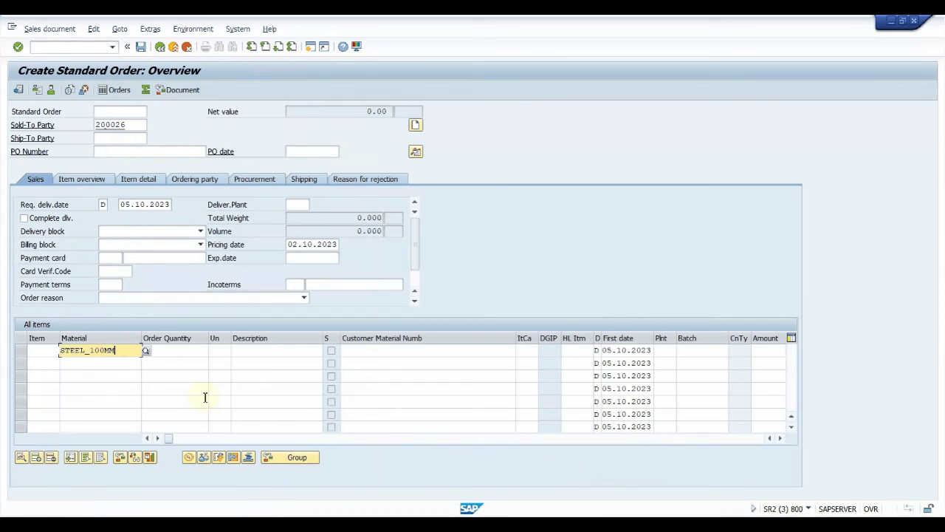
click(185, 352)
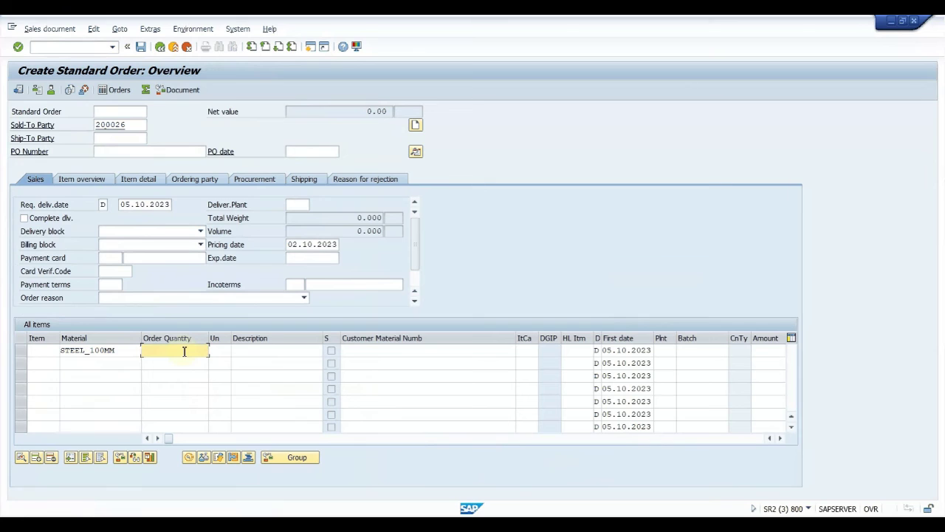
text(5)
key(Return)
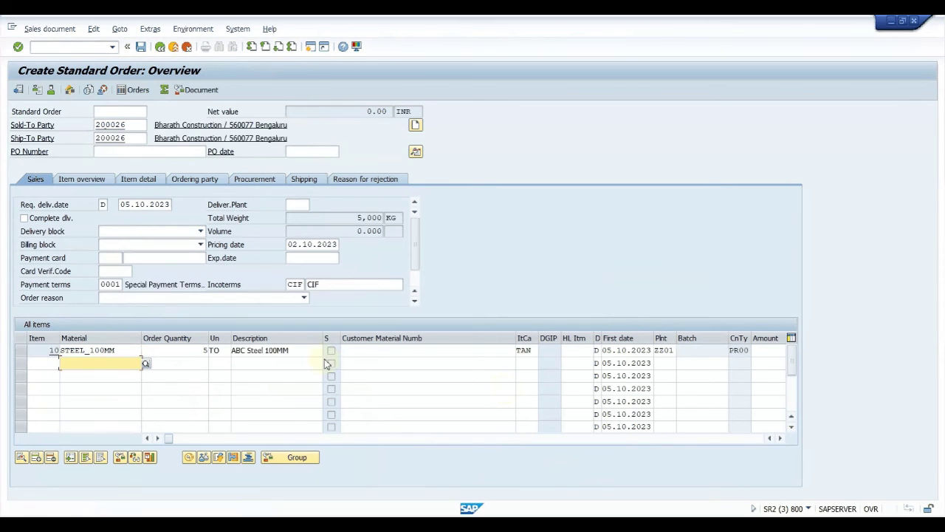
double_click(258, 350)
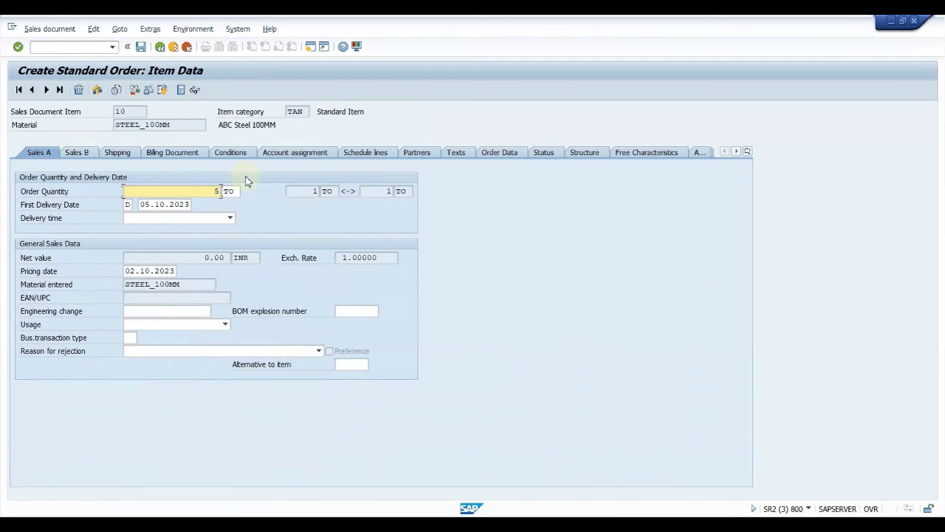
Run the item's pricing analysis to see the 99,000 INR PR00 record excluded for release status A, then return to the conditions.
click(232, 153)
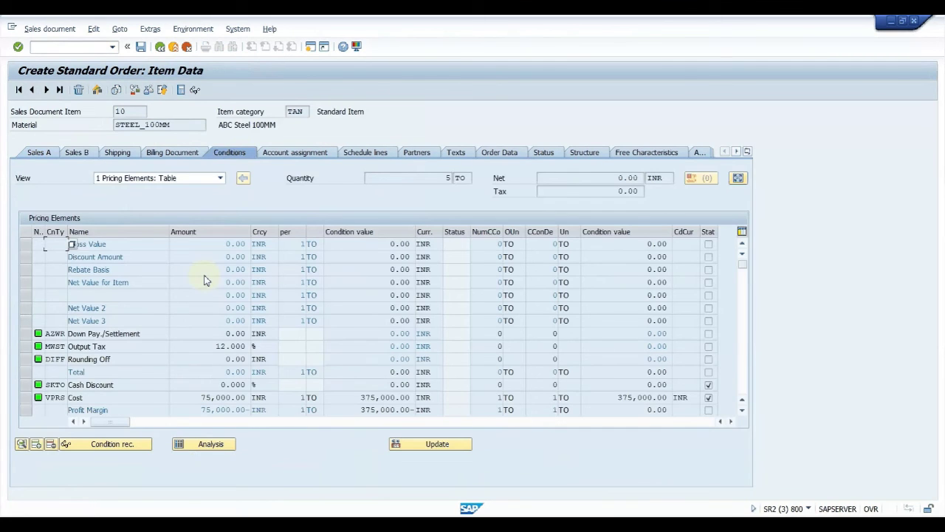
click(199, 446)
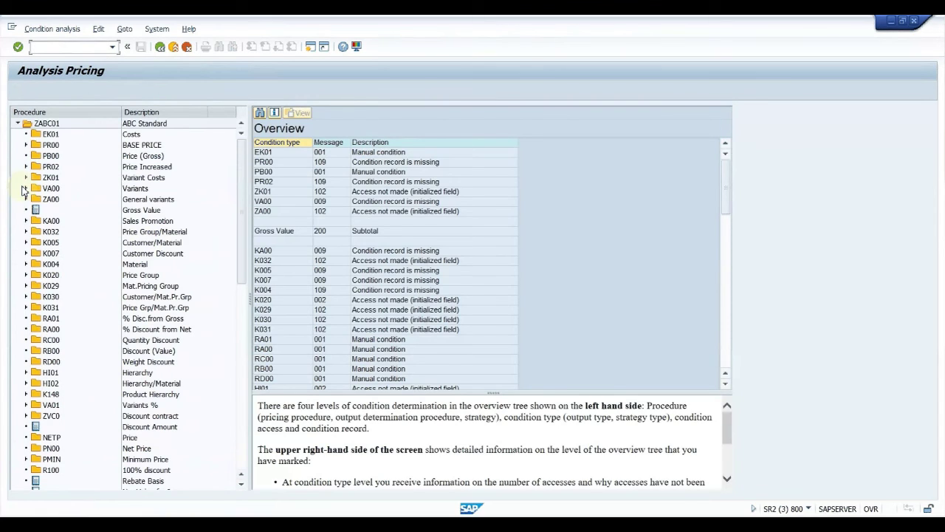
click(26, 145)
click(41, 156)
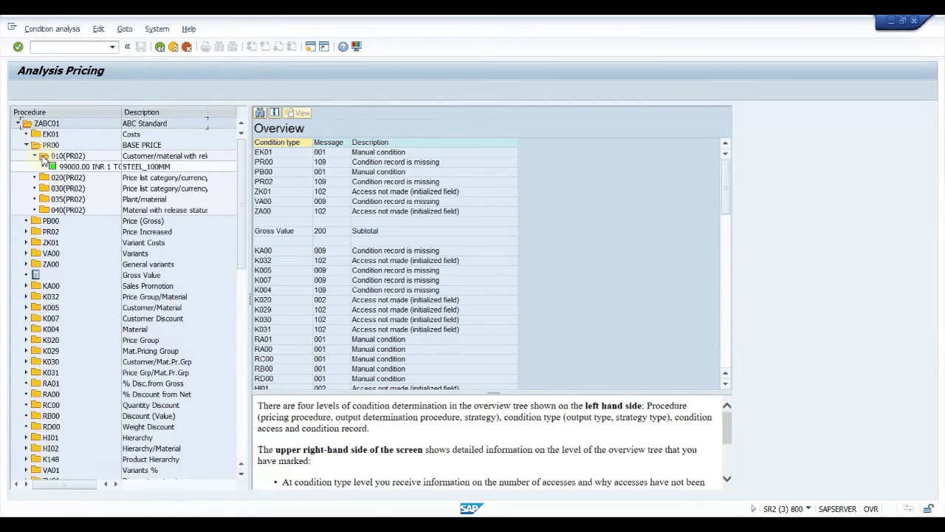
double_click(76, 156)
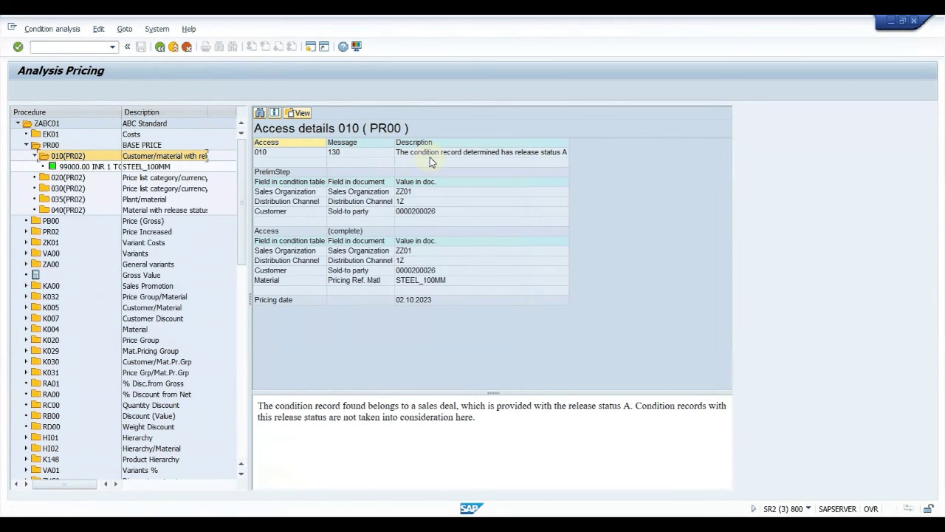
click(550, 153)
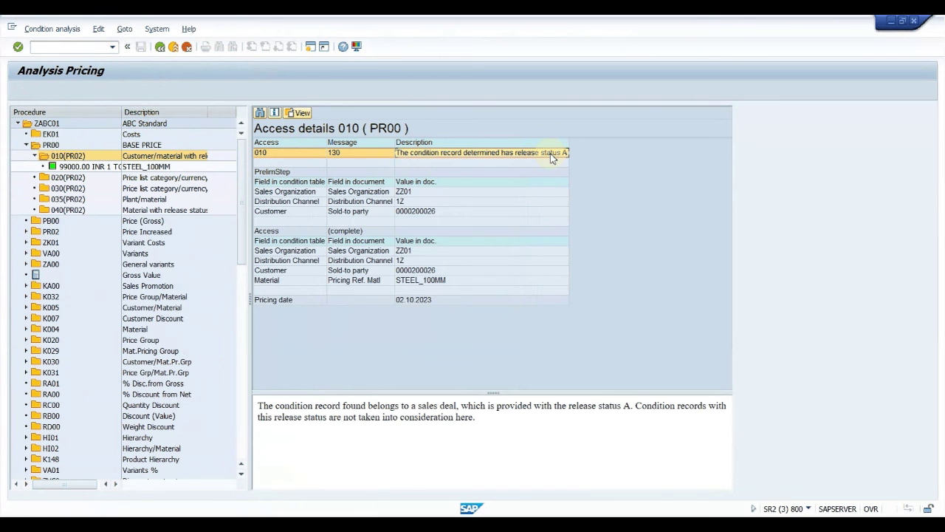
click(160, 47)
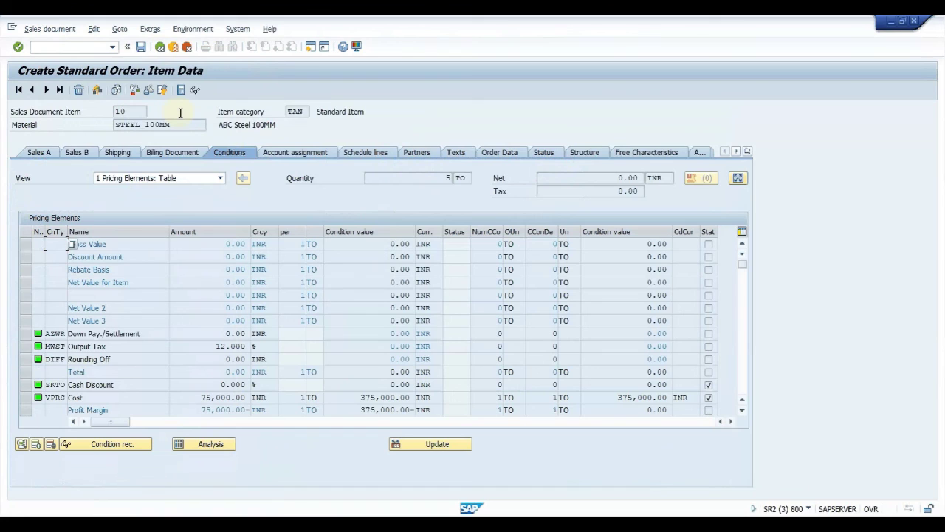
click(100, 47)
Leave the order with /n and open Sales Deal 92 in VB22.
text(/n)
key(Return)
key(alt+Tab)
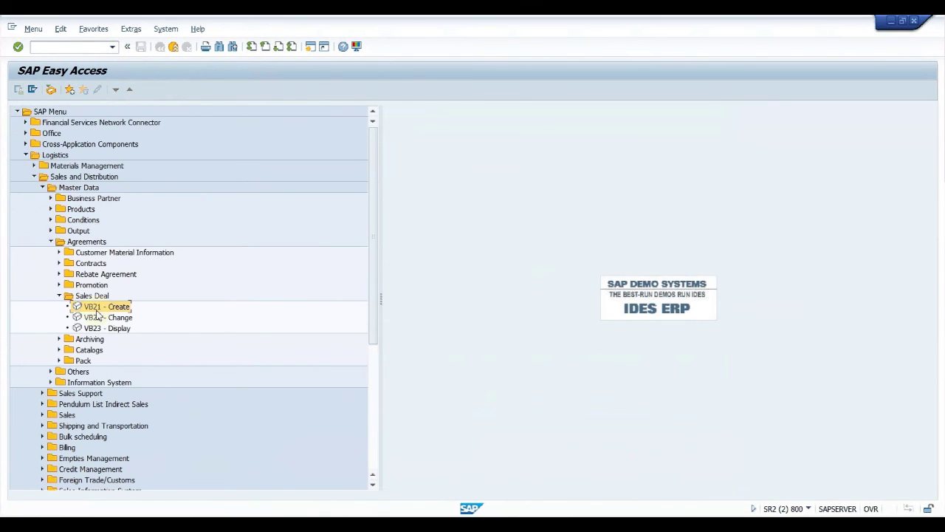
click(95, 319)
double_click(94, 318)
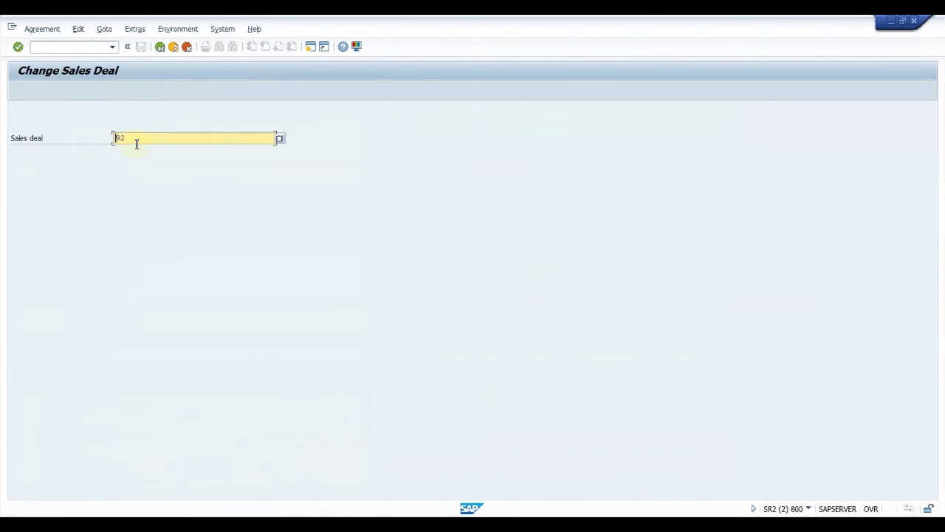
key(Return)
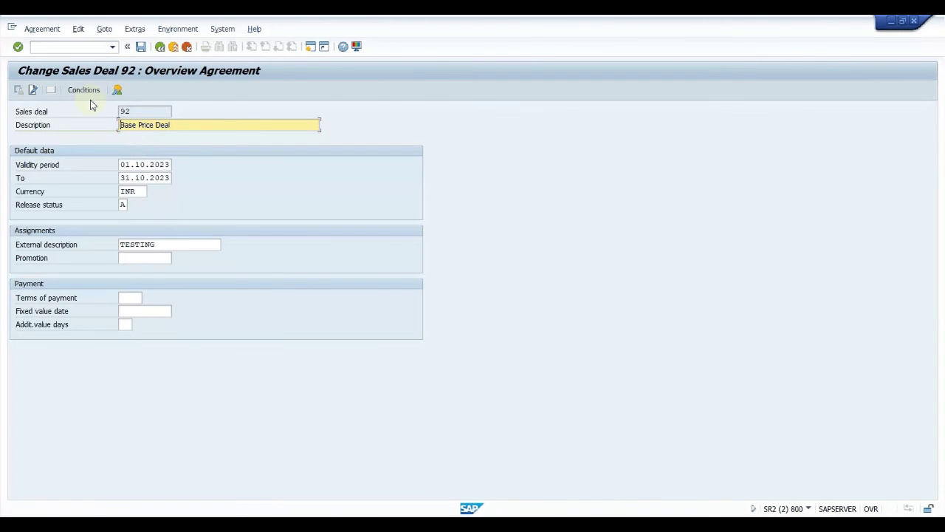
Delete release status A from Sales Deal 92 and save the deal.
click(124, 206)
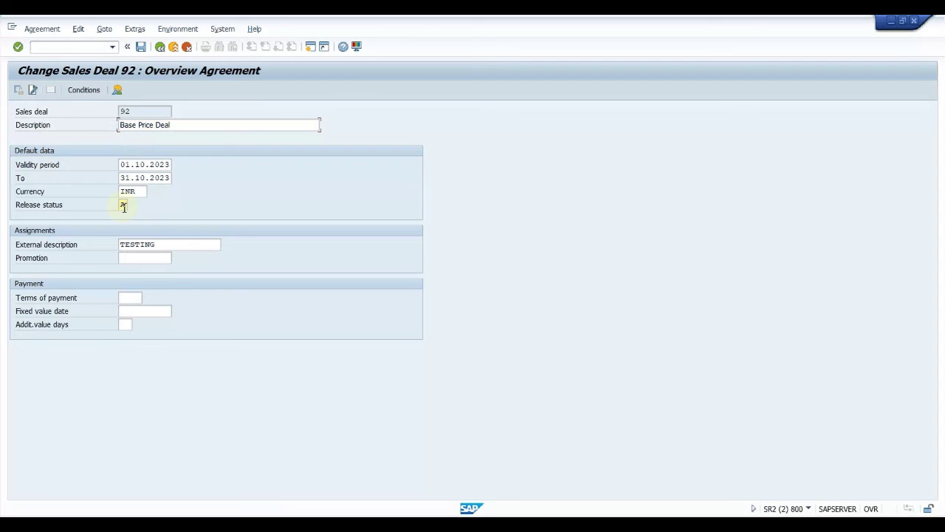
click(124, 206)
key(Return)
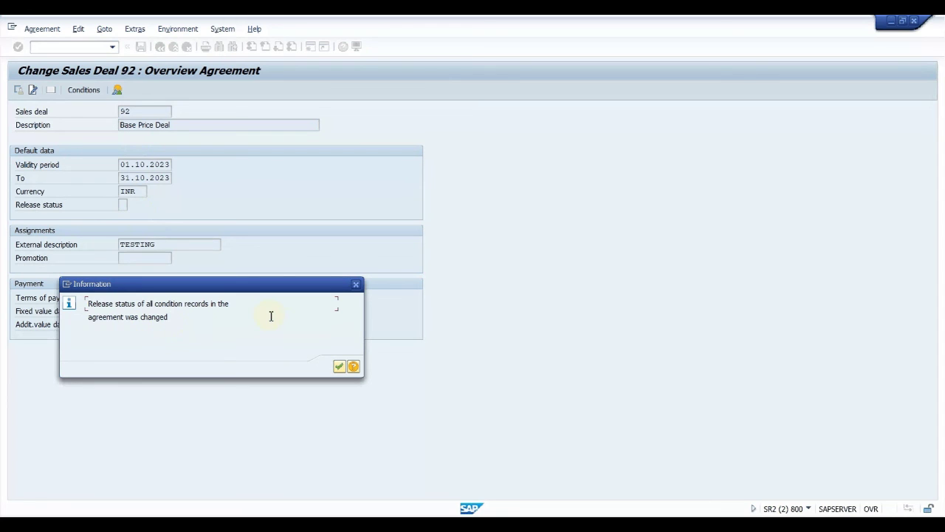
click(338, 368)
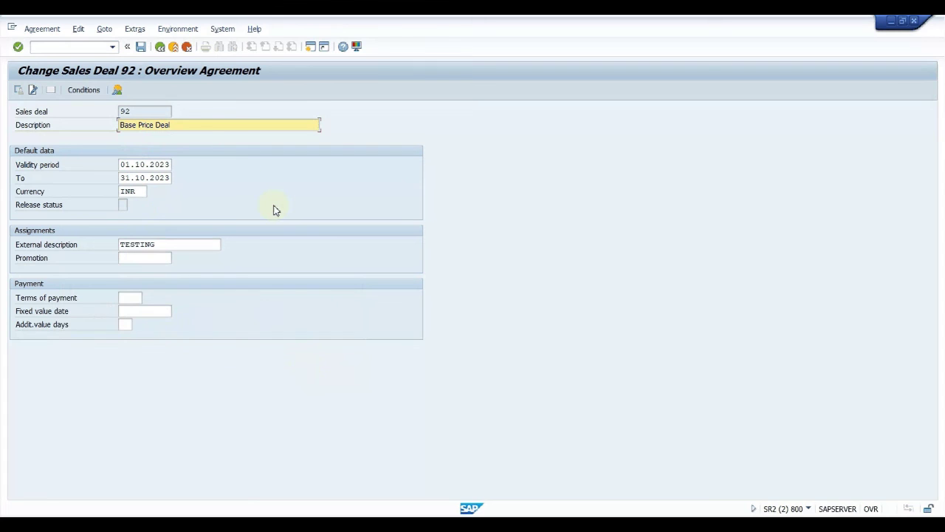
click(140, 46)
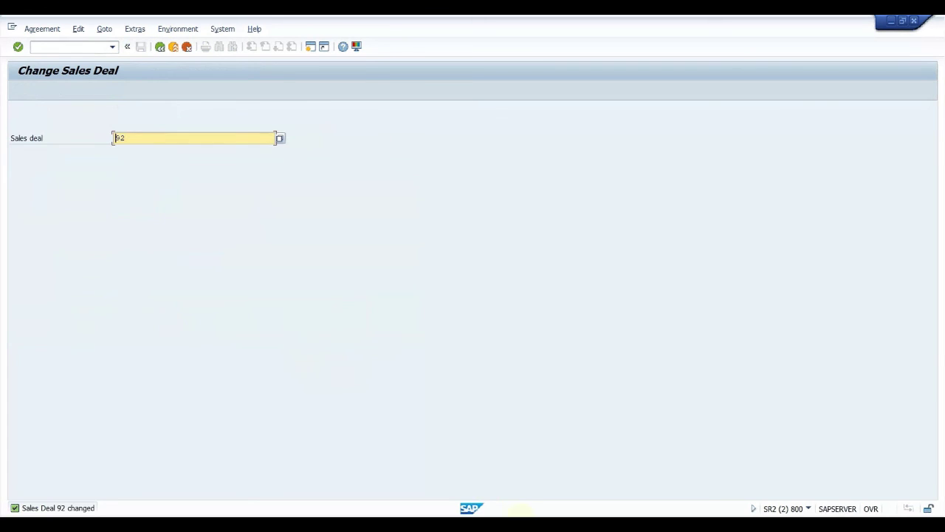
Start a new VA01 standard order for the same customer as sold-to party.
mouse_move(470, 510)
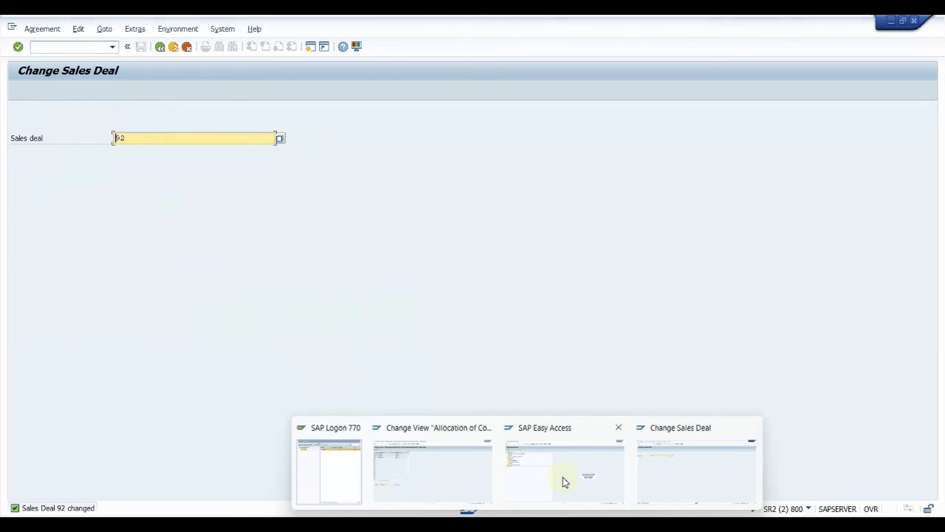
click(529, 482)
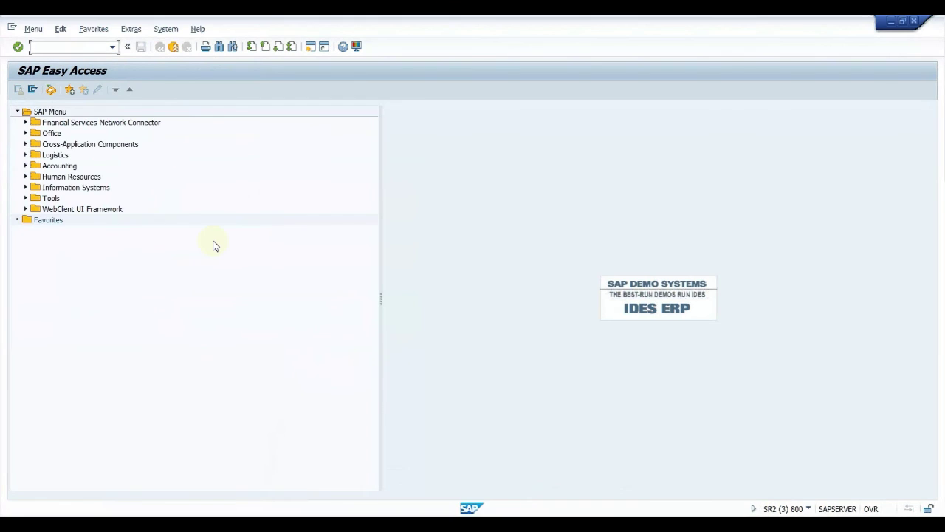
text(va01)
key(Return)
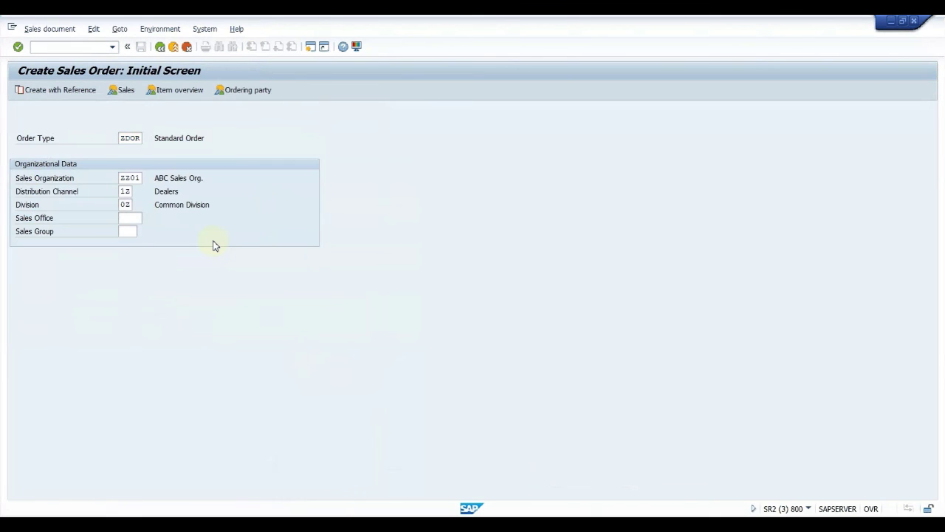
key(Return)
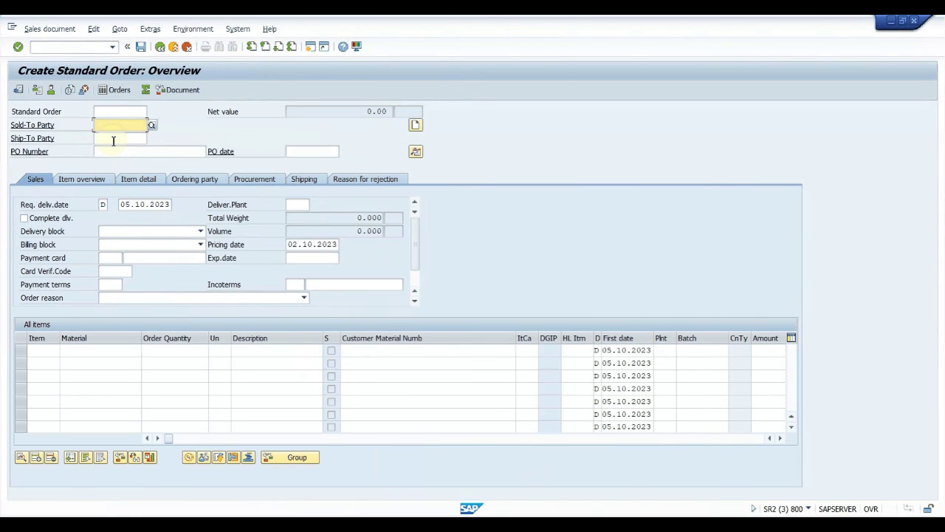
text(20002)
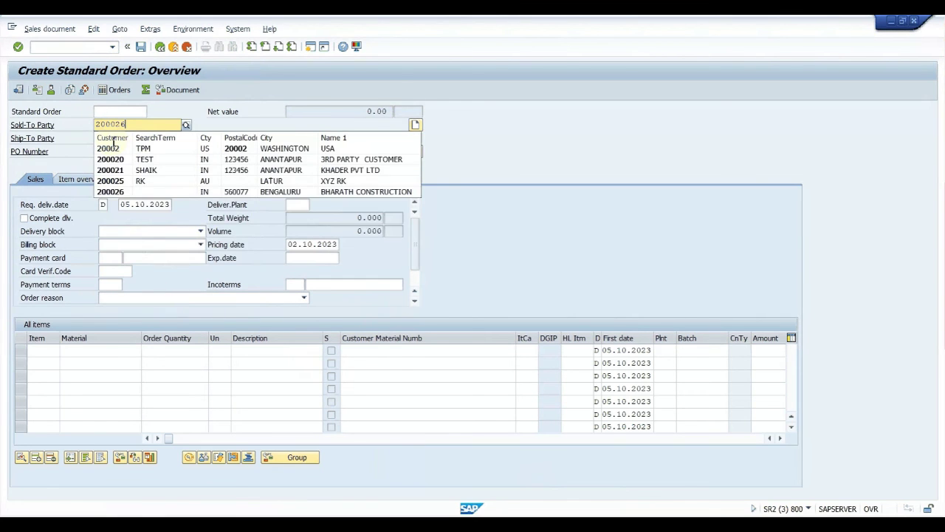
text(6)
click(107, 150)
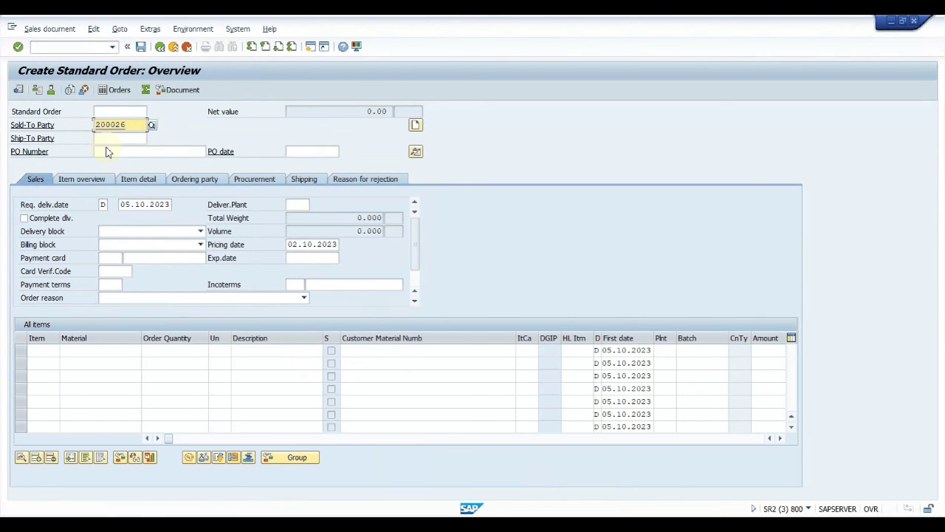
Add 6 TO of STEEL_100MM and check its 99,000 INR PR00 price in the Amount column.
click(92, 349)
text(s)
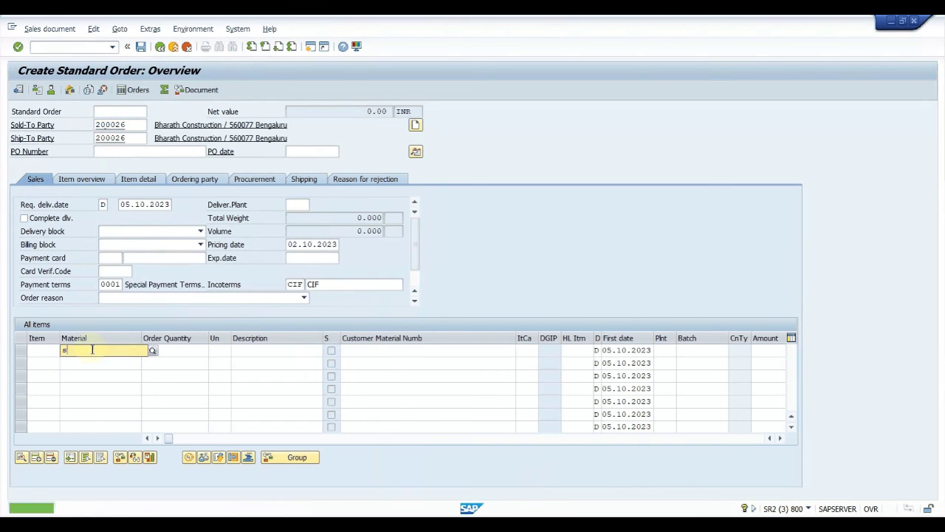
text(teel_)
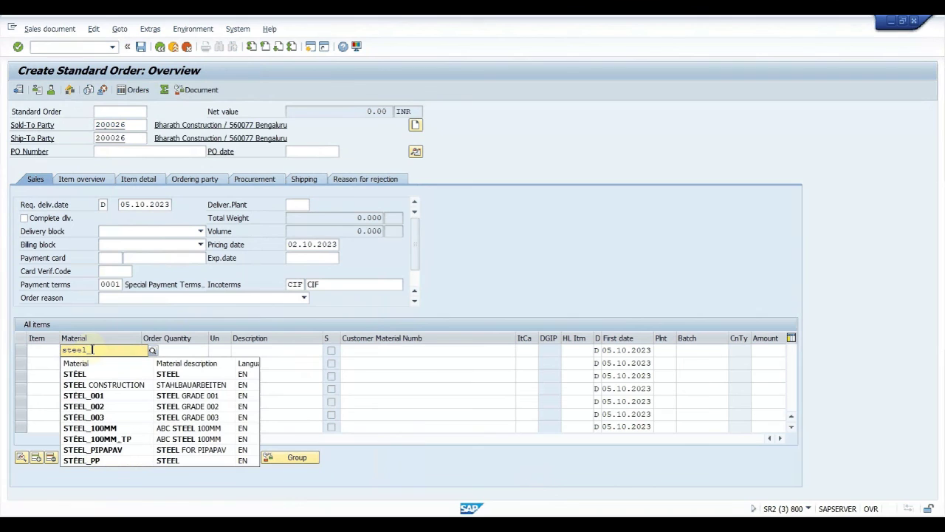
text(100)
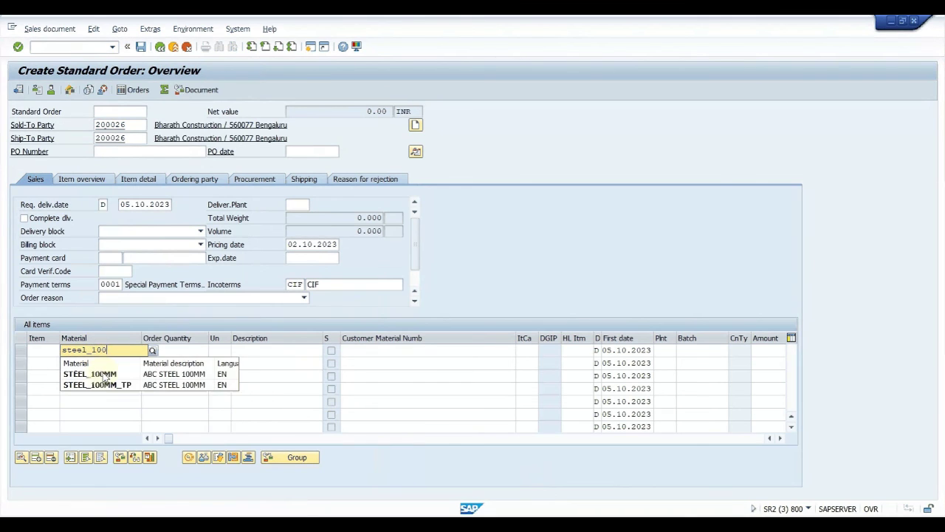
click(105, 375)
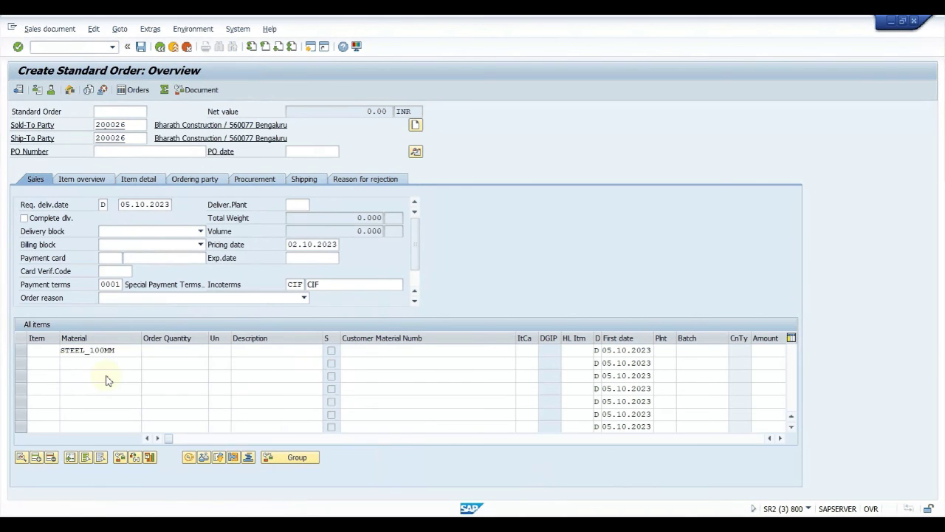
click(163, 350)
text(6)
key(Return)
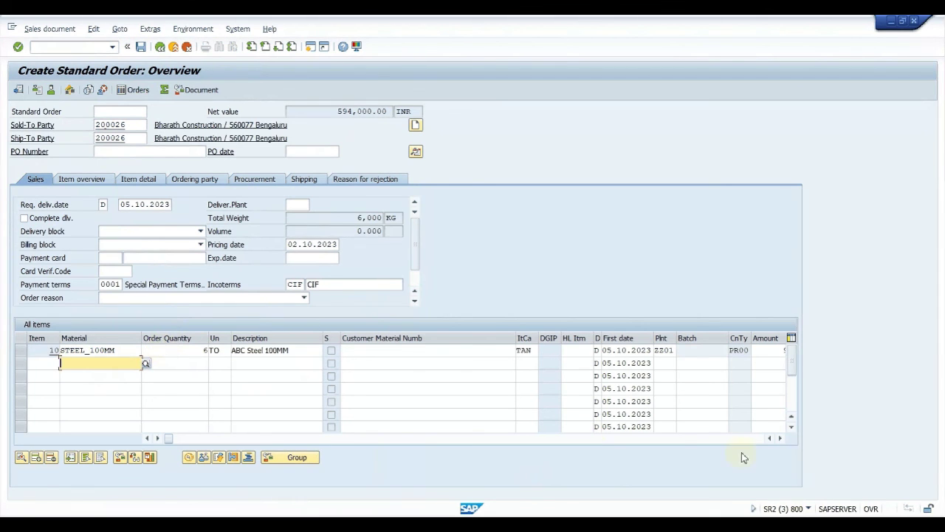
click(780, 438)
click(780, 438)
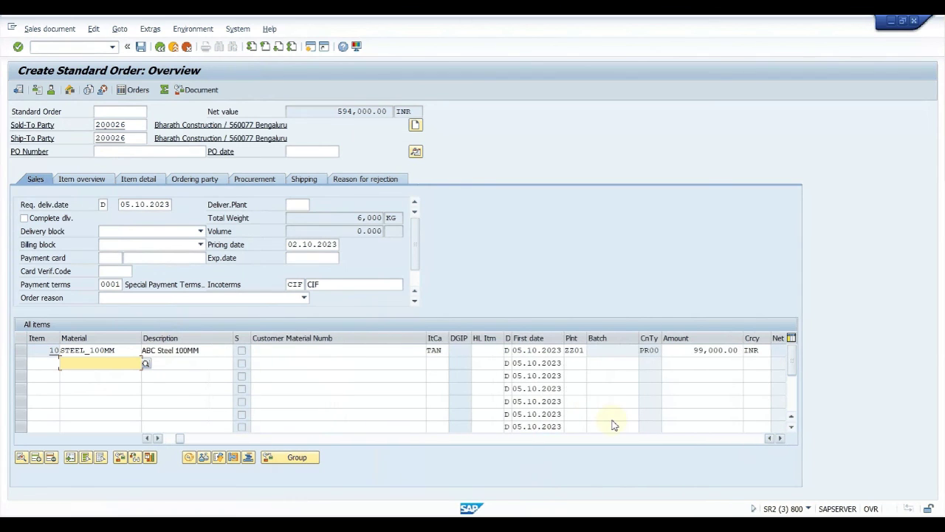